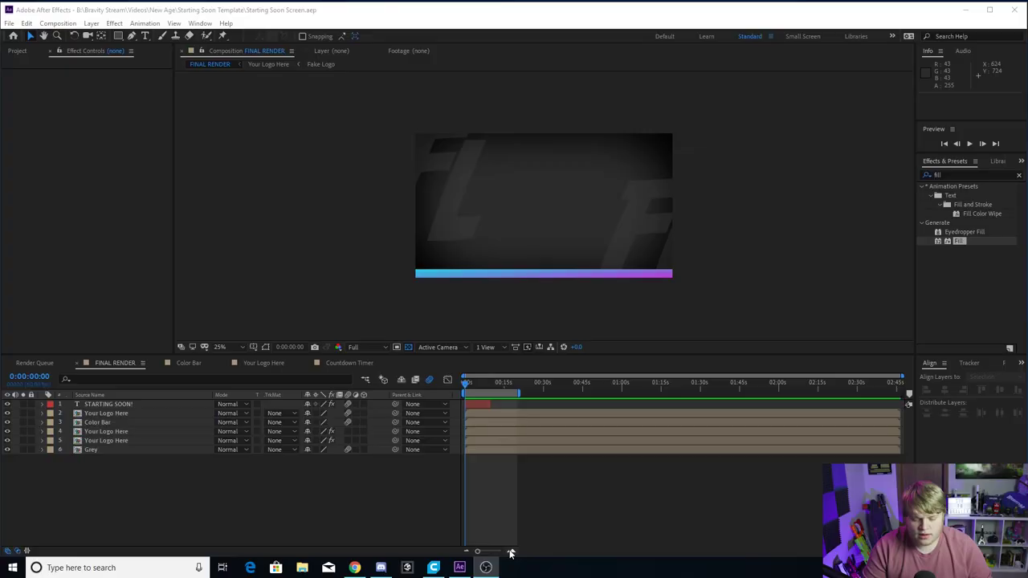
Preview the FINAL RENDER animation and scrub to where STARTING SOON! appears.
{"action": "left_click", "coordinate": [511, 553]}
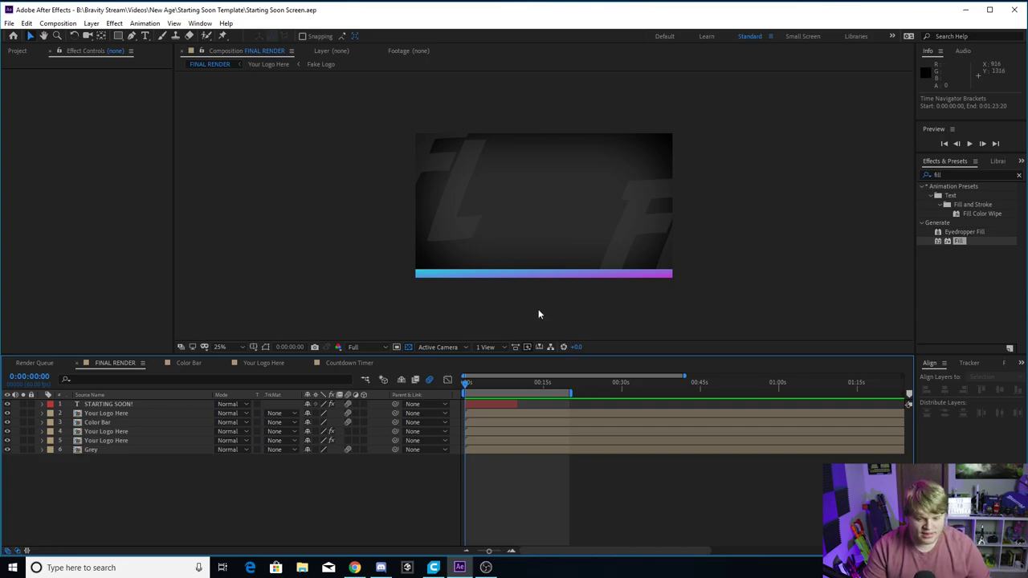
{"action": "key", "text": "space"}
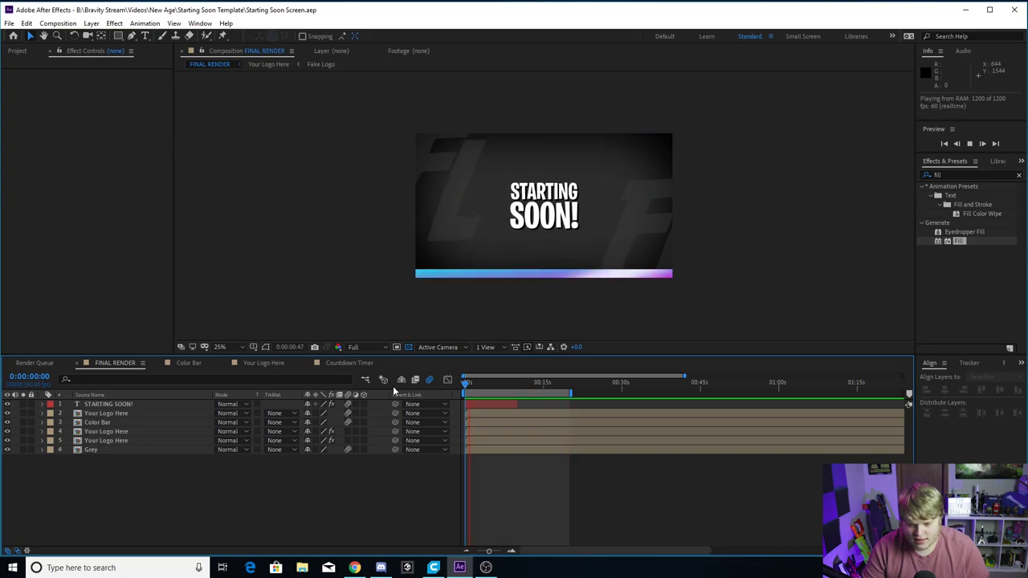
{"action": "key", "text": "space"}
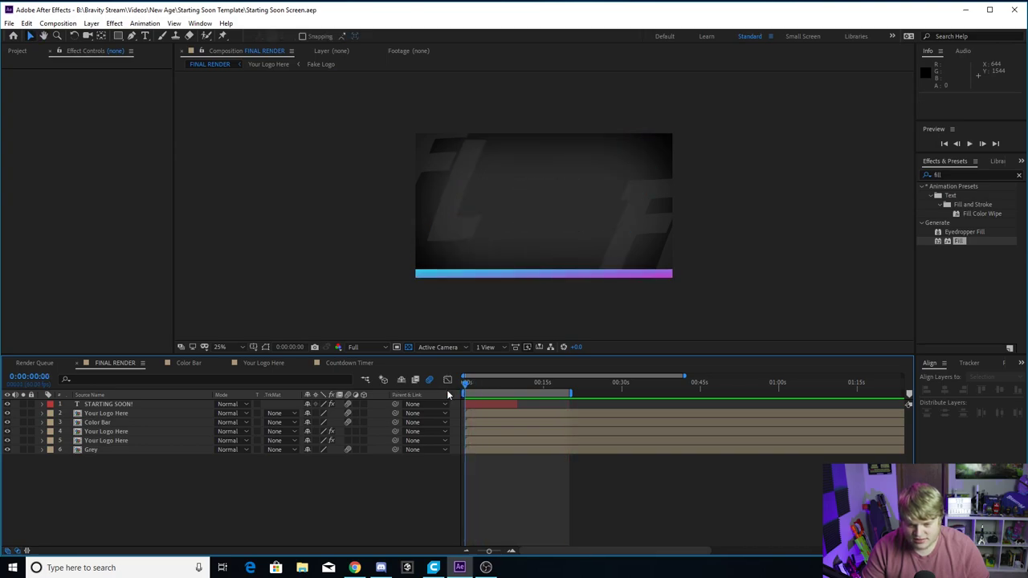
{"action": "left_click_drag", "start_coordinate": [466, 388], "coordinate": [567, 386]}
Preview again, stopping at 0:00:11:09, then bring up the Countdown Timer composition.
{"action": "key", "text": "space"}
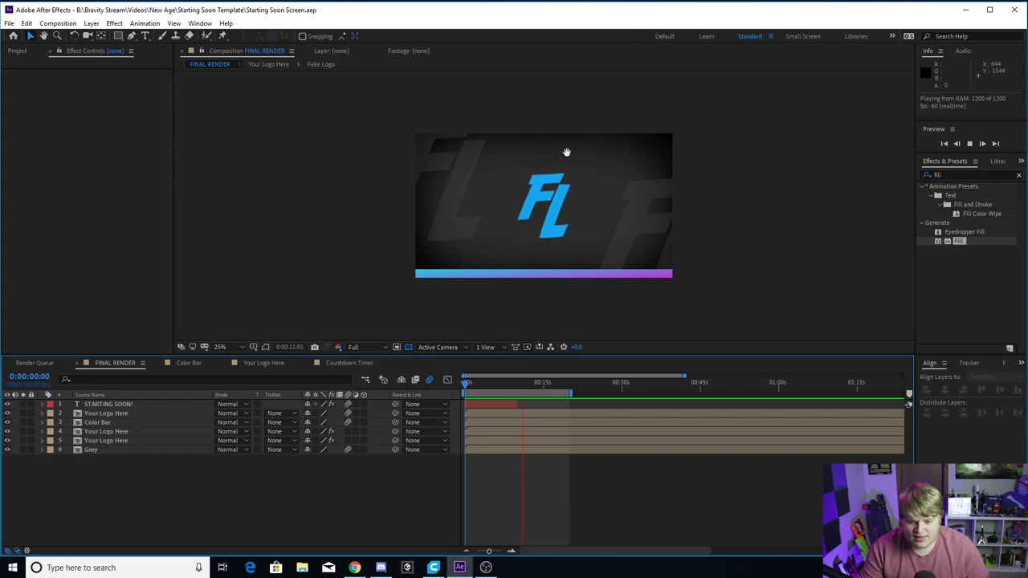
{"action": "key", "text": "space"}
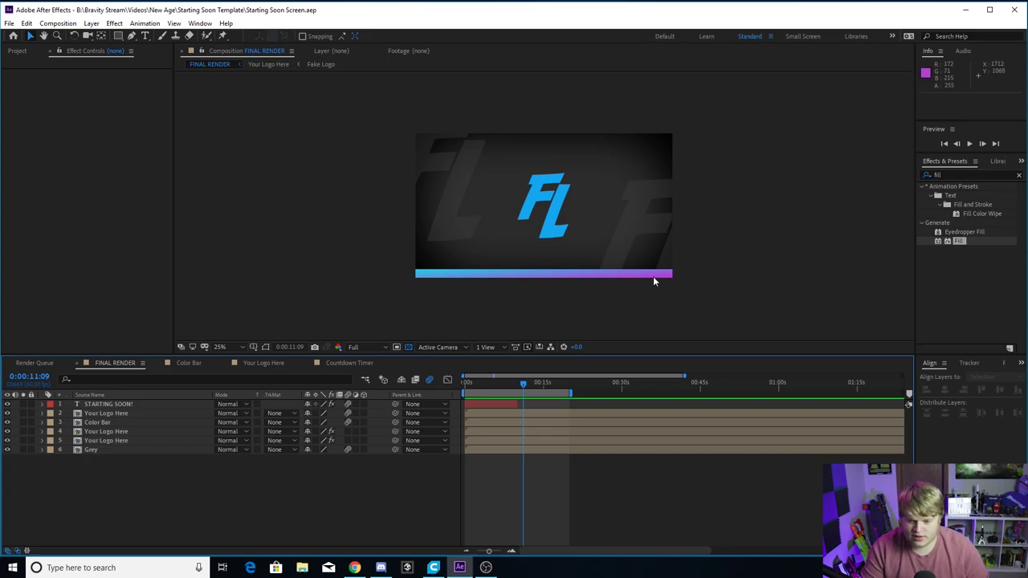
{"action": "left_click_drag", "start_coordinate": [534, 384], "coordinate": [490, 380]}
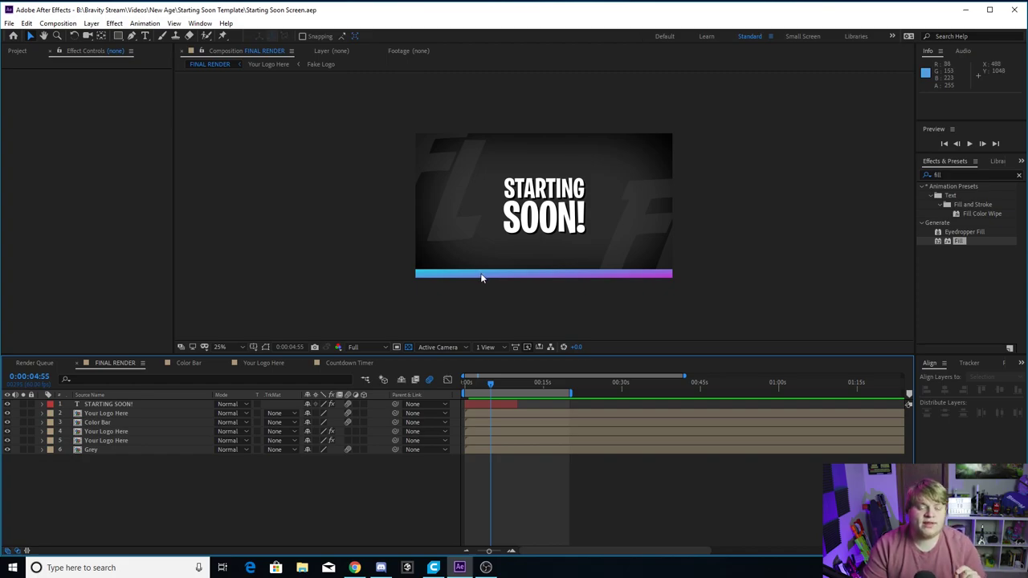
{"action": "left_click", "coordinate": [355, 363]}
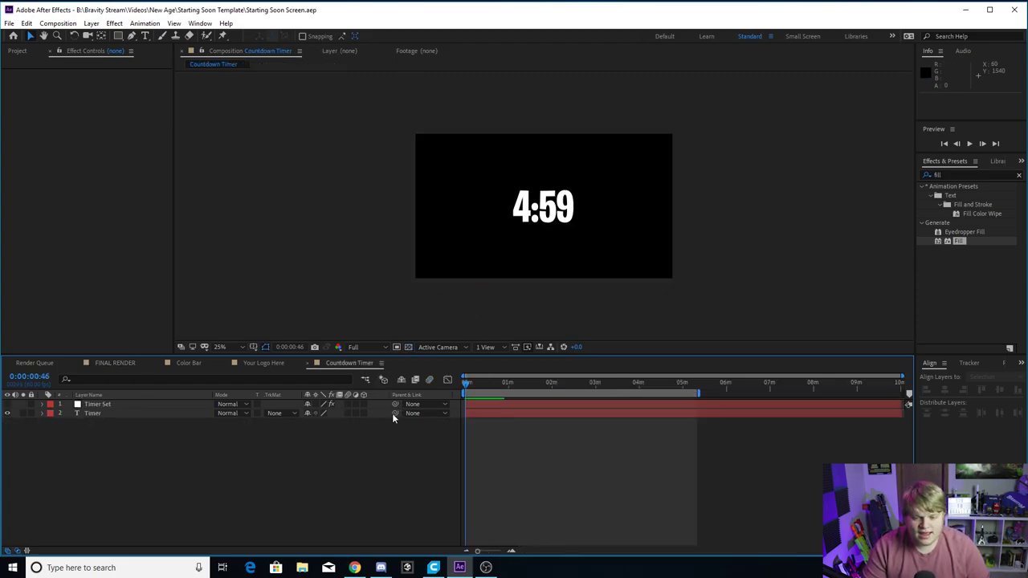
Scrub and play the countdown from 5:00 to 0:00, back from the start.
{"action": "key", "text": "Home"}
{"action": "left_click_drag", "start_coordinate": [465, 383], "coordinate": [695, 396]}
{"action": "key", "text": "Home"}
{"action": "key", "text": "space"}
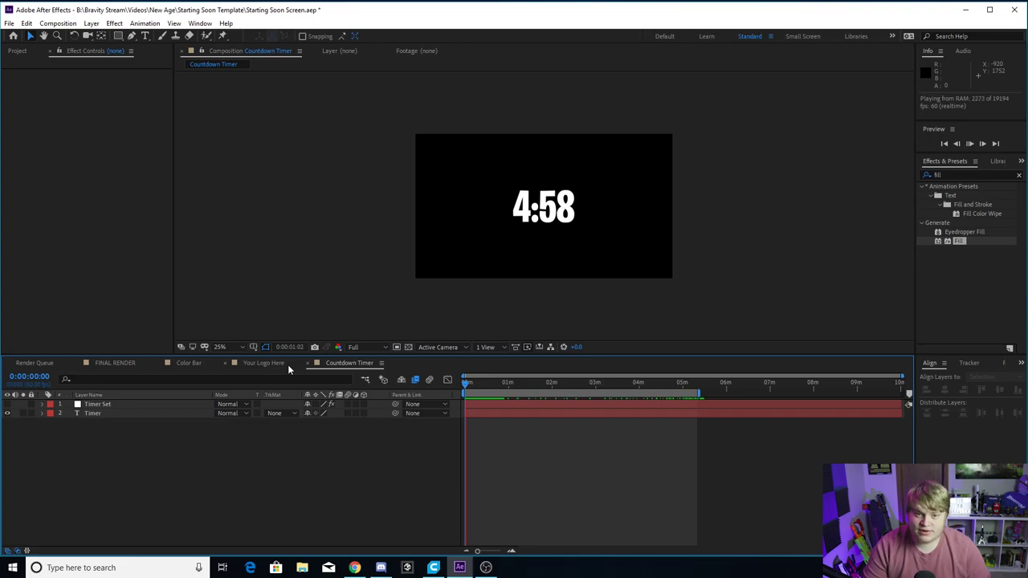
{"action": "left_click", "coordinate": [88, 363]}
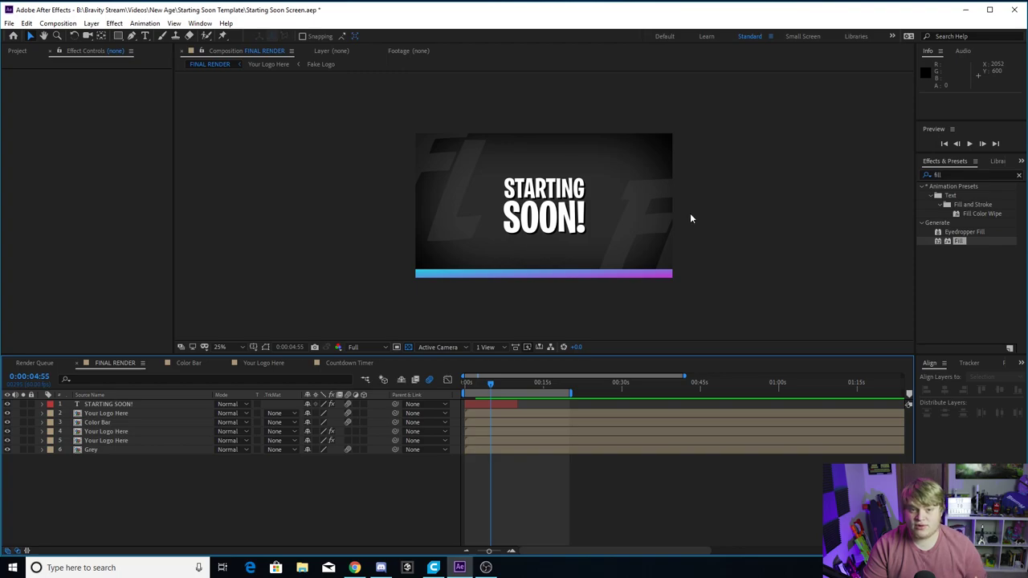
{"action": "left_click", "coordinate": [349, 362]}
{"action": "left_click", "coordinate": [473, 384]}
{"action": "left_click_drag", "start_coordinate": [473, 384], "coordinate": [347, 386]}
Reveal the Timer layer's Source Text expression, inspect it, then collapse the layer.
{"action": "left_click", "coordinate": [41, 412]}
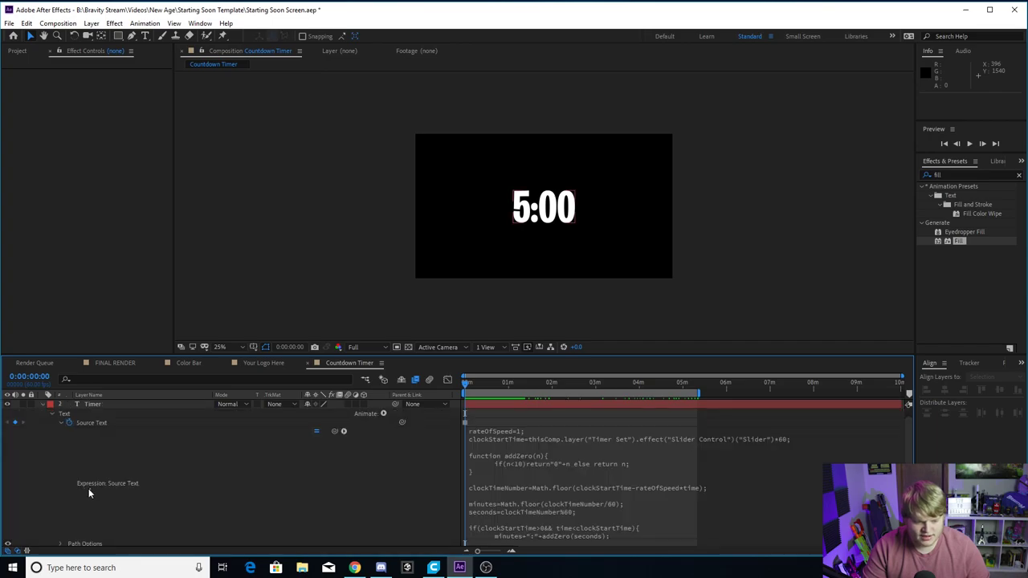
{"action": "left_click", "coordinate": [586, 516]}
{"action": "left_click", "coordinate": [602, 509]}
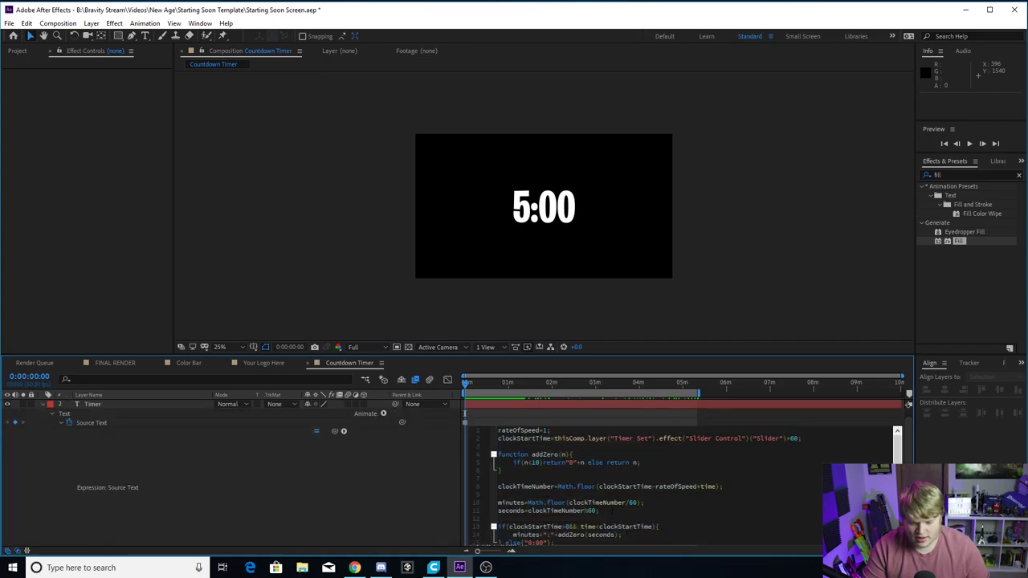
{"action": "left_click", "coordinate": [42, 404]}
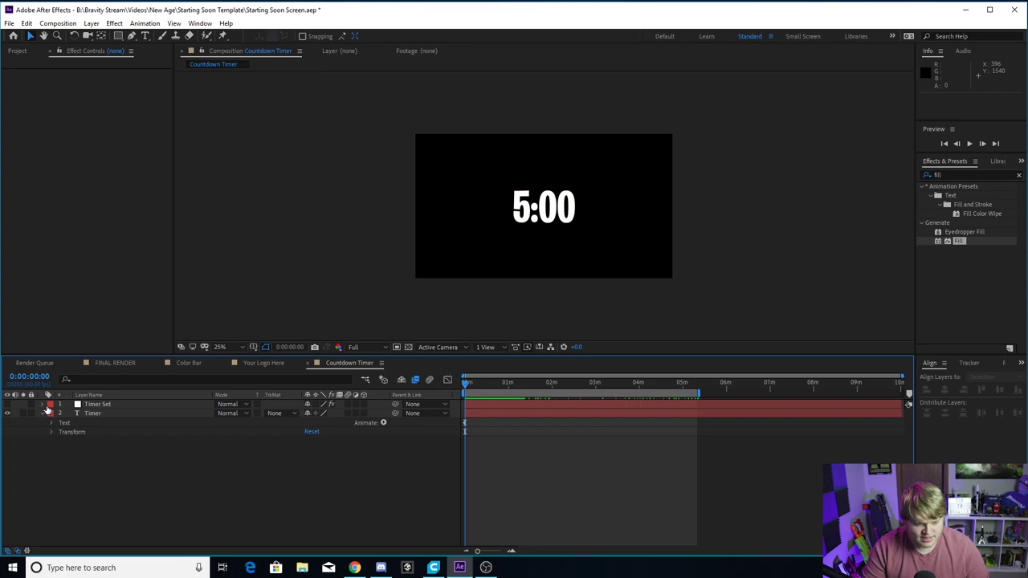
Turn on the Transparency Grid and scrub the countdown to 4:15.
{"action": "left_click_drag", "start_coordinate": [494, 382], "coordinate": [326, 377]}
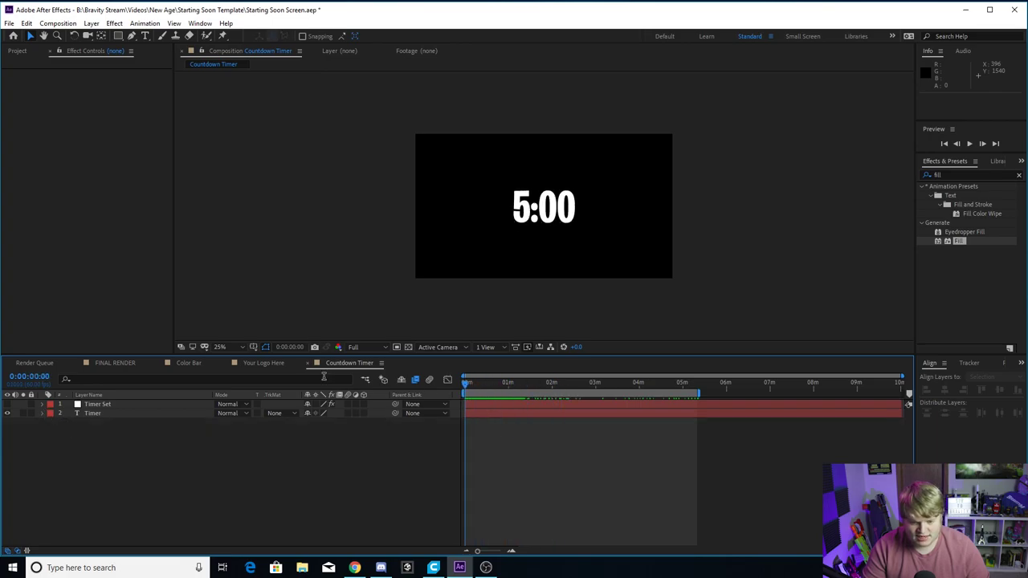
{"action": "left_click", "coordinate": [408, 347]}
{"action": "left_click_drag", "start_coordinate": [466, 382], "coordinate": [369, 376]}
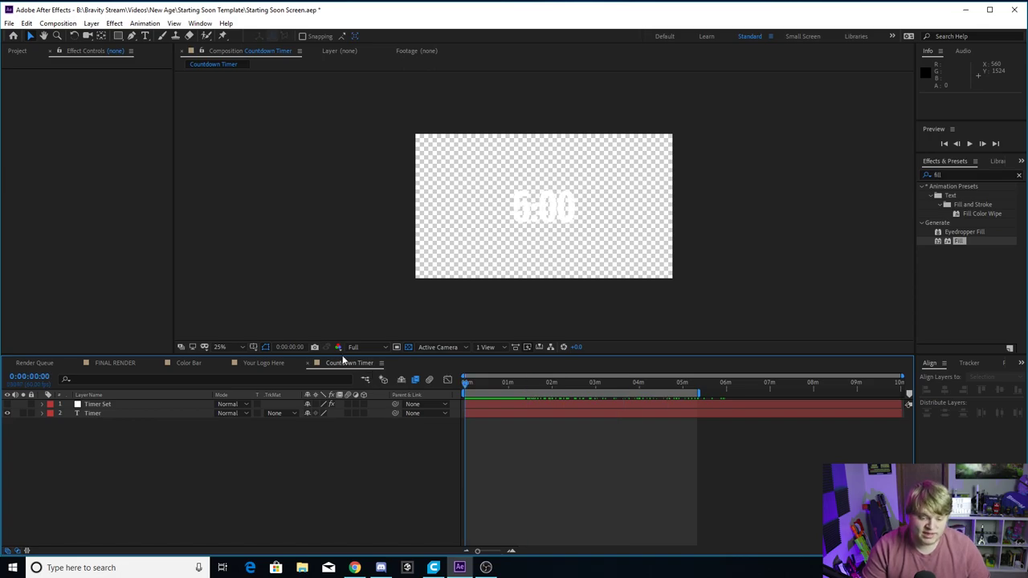
Hide the transparency grid, try Adobe Caslon Pro on the timer text, then undo it.
{"action": "left_click", "coordinate": [408, 347]}
{"action": "left_click", "coordinate": [555, 200]}
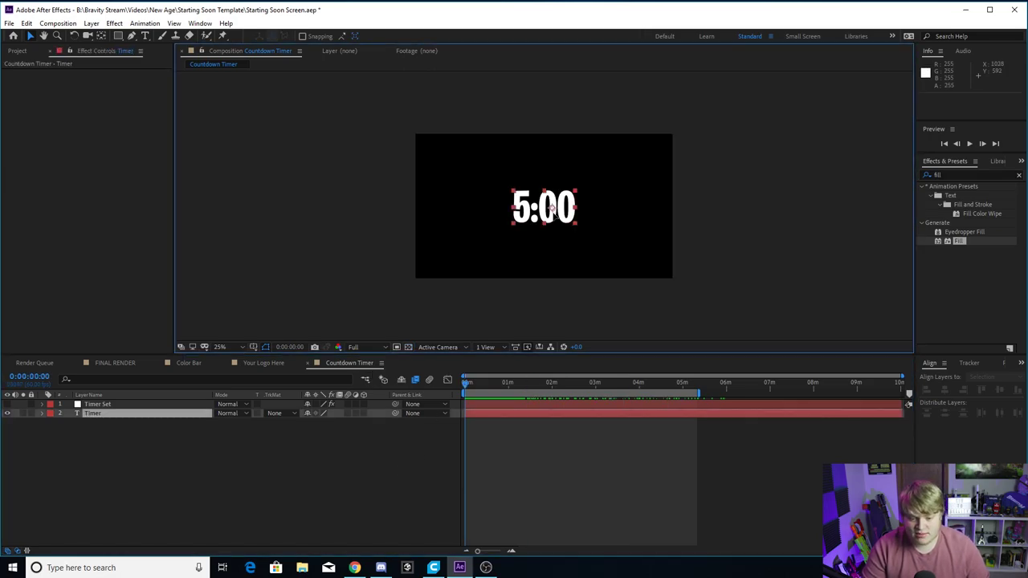
{"action": "double_click", "coordinate": [554, 201]}
{"action": "left_click", "coordinate": [936, 175]}
{"action": "type", "text": "adobe c"}
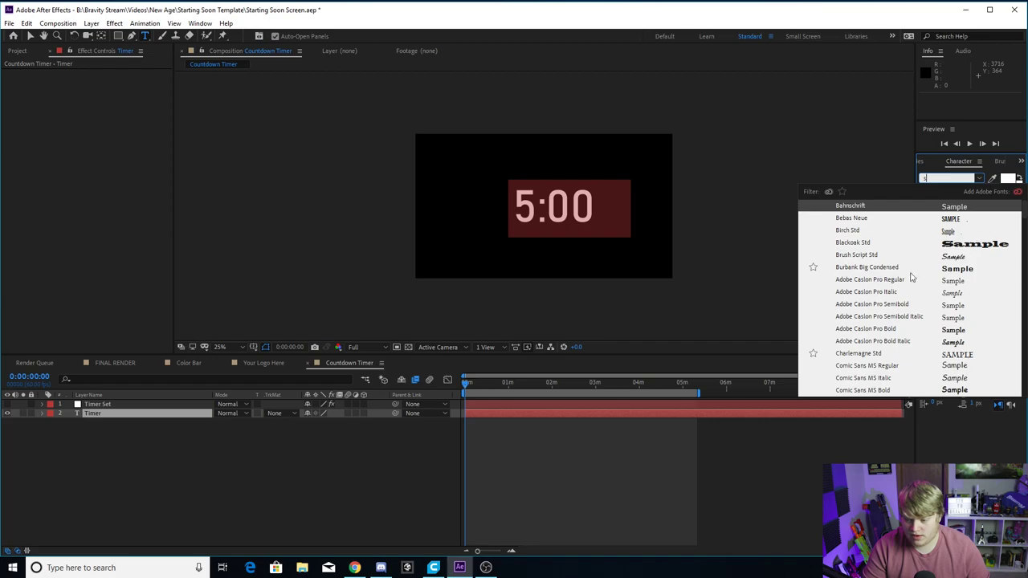
{"action": "key", "text": "Return"}
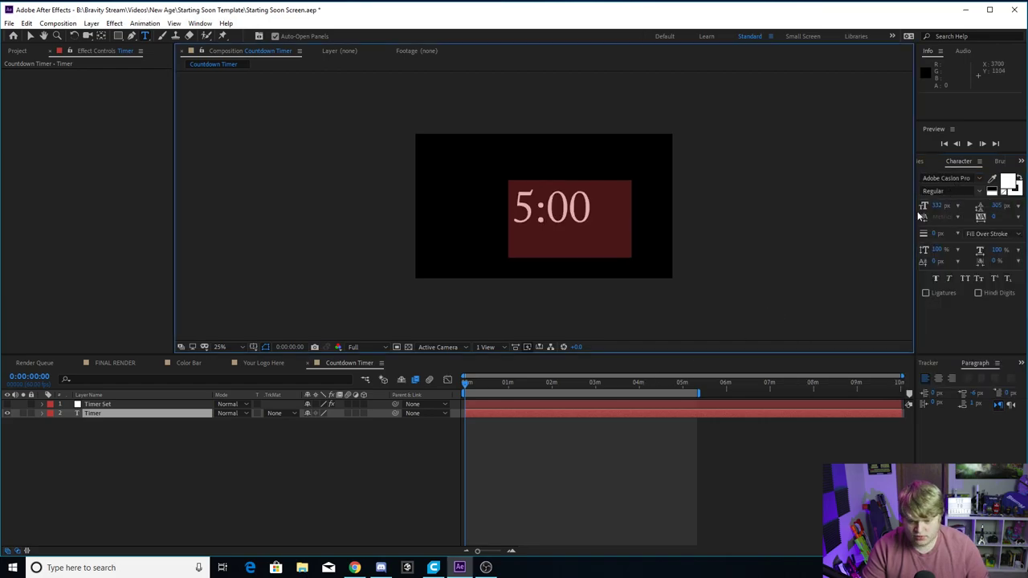
{"action": "key", "text": "ctrl+z"}
{"action": "left_click", "coordinate": [102, 447]}
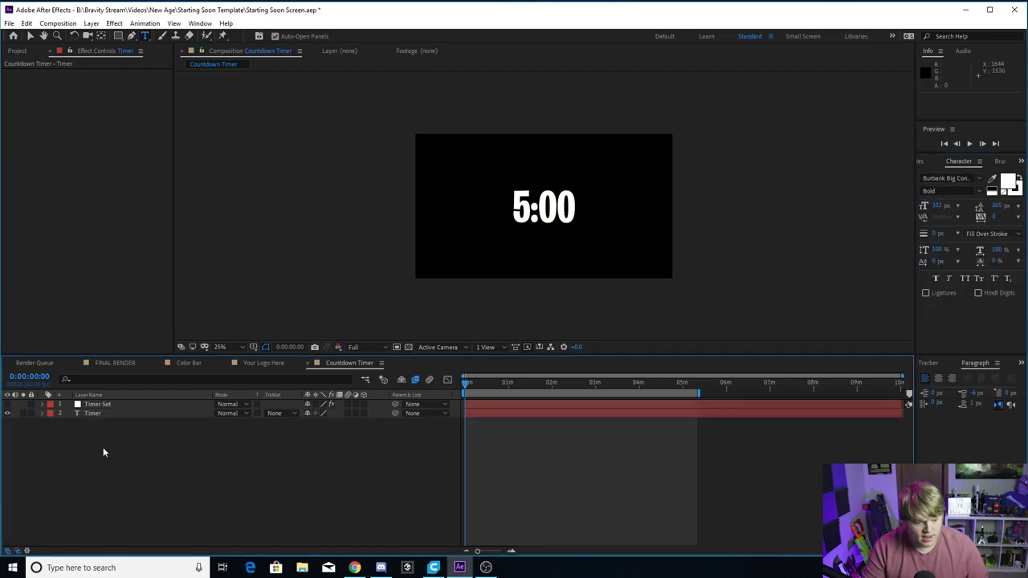
Set the Timer Set slider to 10, then reset it back to 5.
{"action": "left_click", "coordinate": [106, 405]}
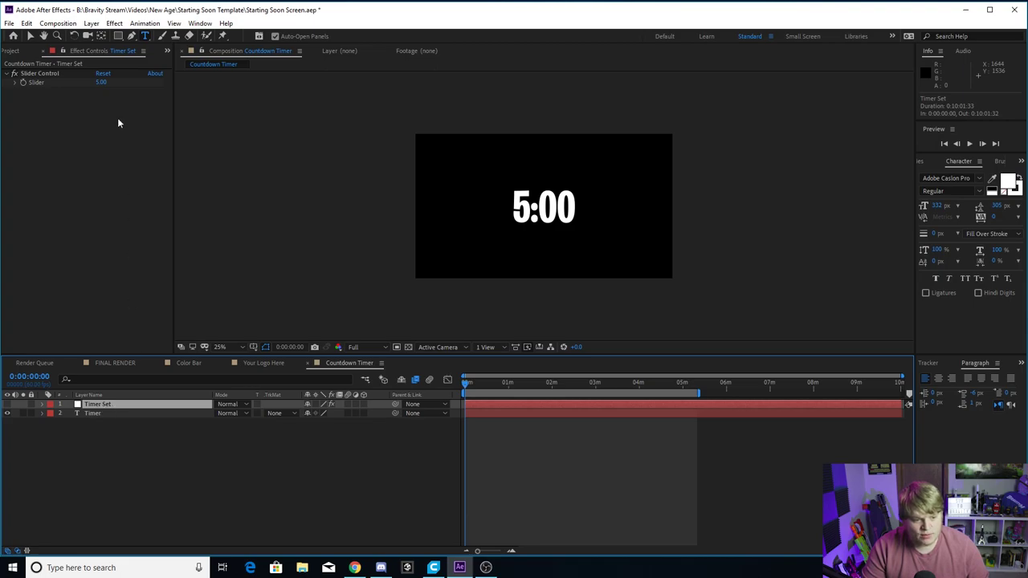
{"action": "left_click", "coordinate": [100, 83]}
{"action": "type", "text": "10"}
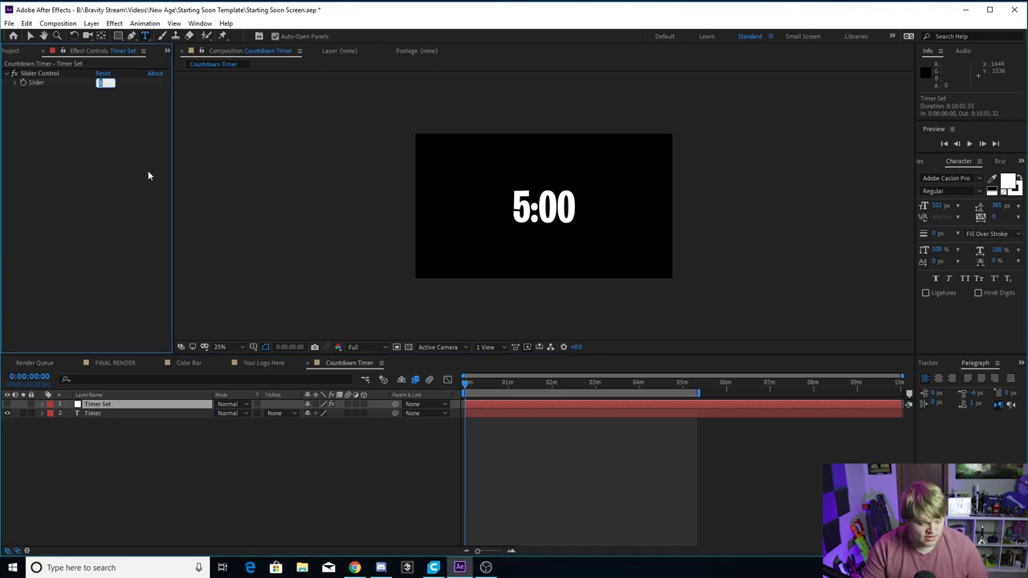
{"action": "key", "text": "Return"}
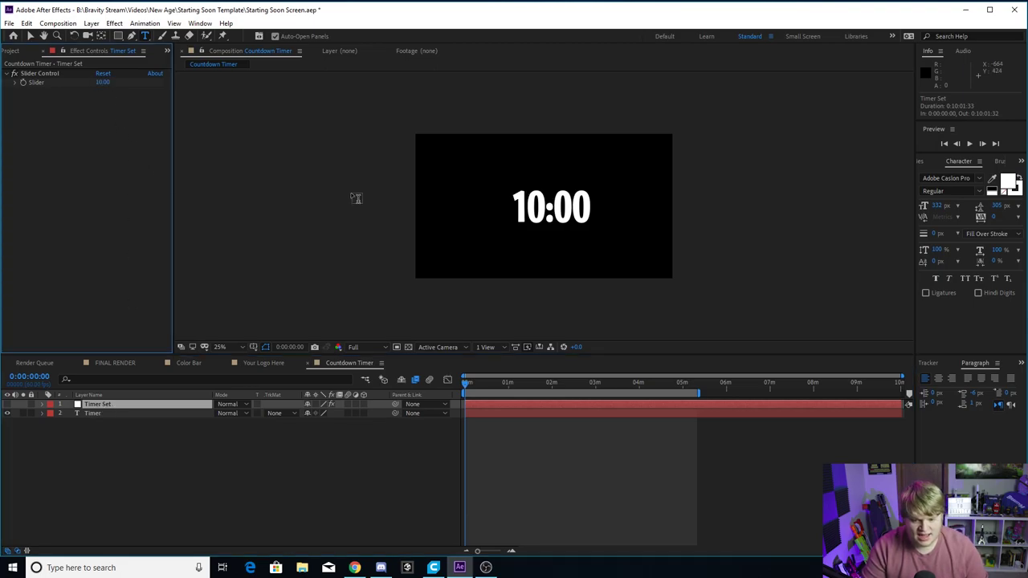
{"action": "left_click", "coordinate": [102, 74]}
{"action": "left_click", "coordinate": [101, 83]}
{"action": "type", "text": "5"}
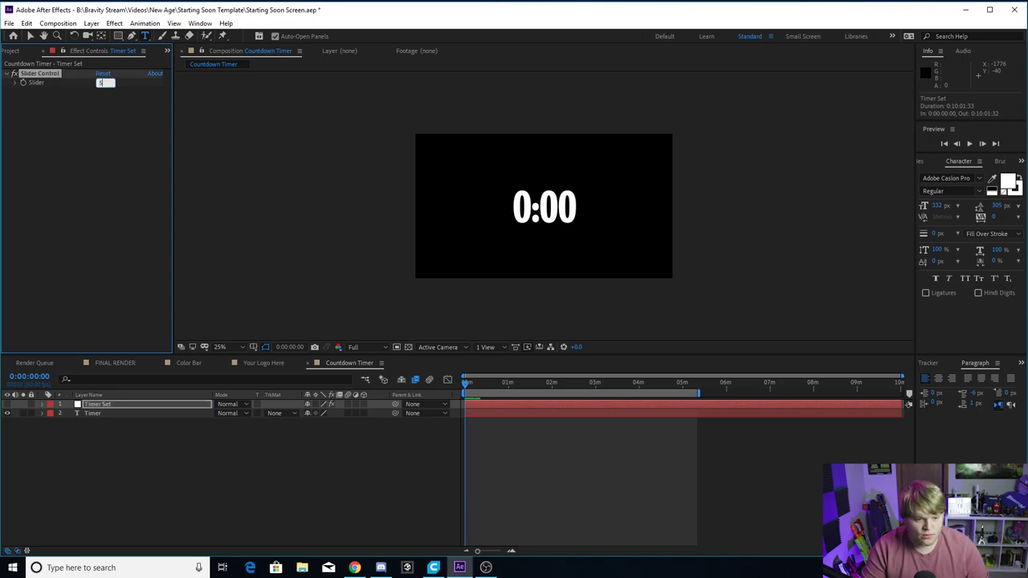
{"action": "key", "text": "Return"}
Scrub the countdown to check it, then return to FINAL RENDER.
{"action": "left_click", "coordinate": [308, 488]}
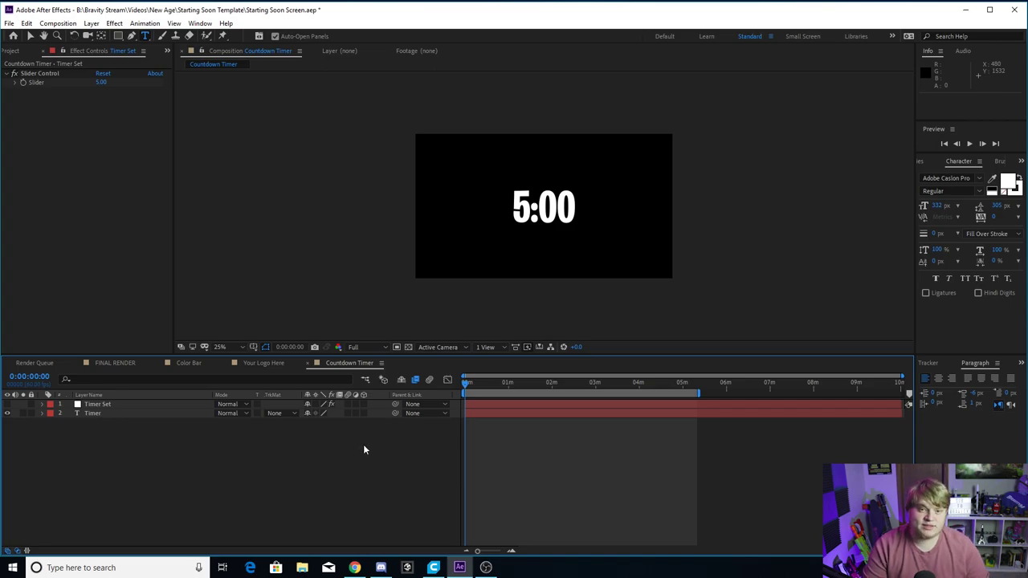
{"action": "left_click_drag", "start_coordinate": [467, 387], "coordinate": [344, 377]}
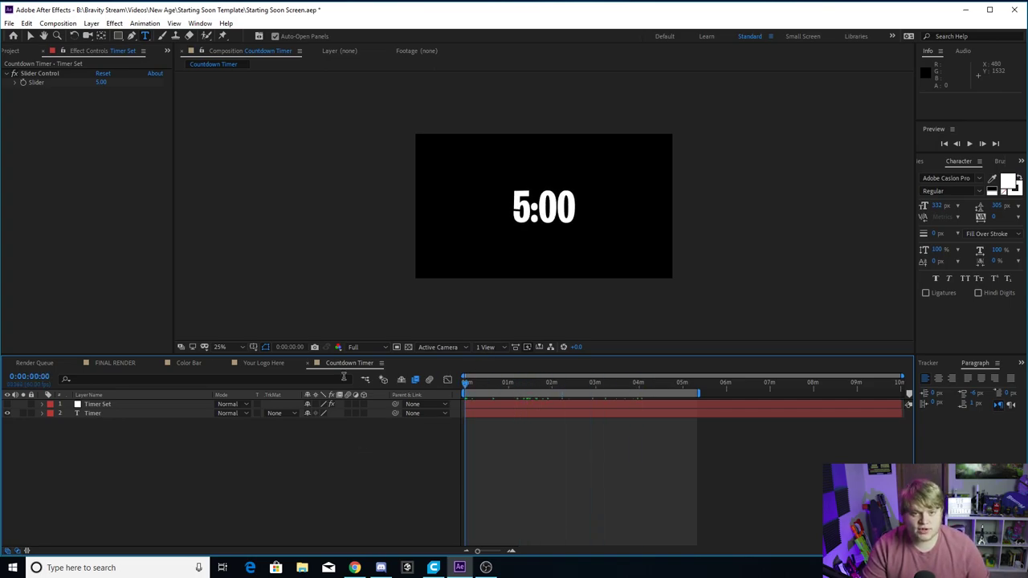
{"action": "left_click", "coordinate": [115, 363]}
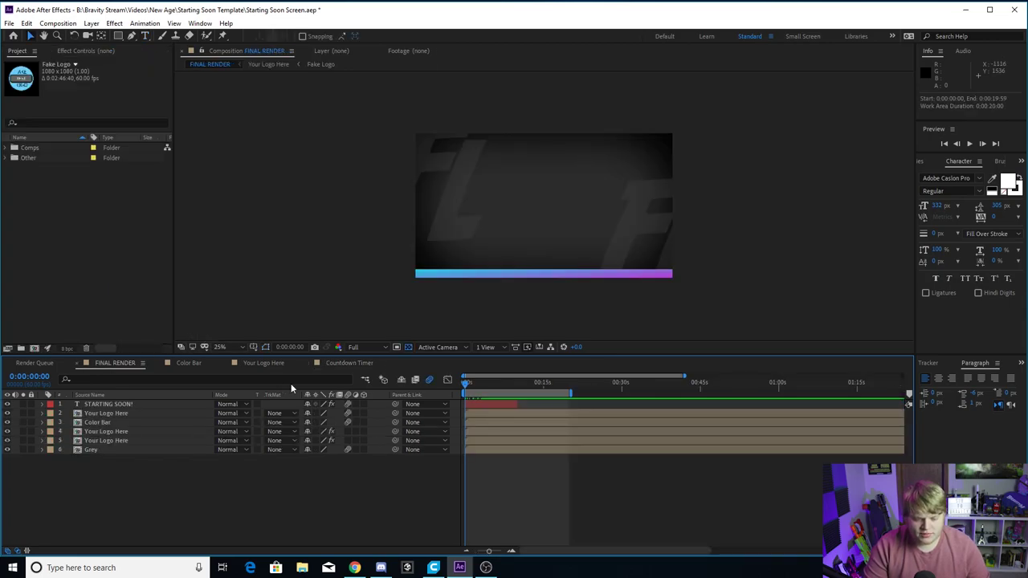
Replace the logo in Your Logo Here with the Fake Logo comp from the Comps folder.
{"action": "left_click_drag", "start_coordinate": [469, 382], "coordinate": [547, 386]}
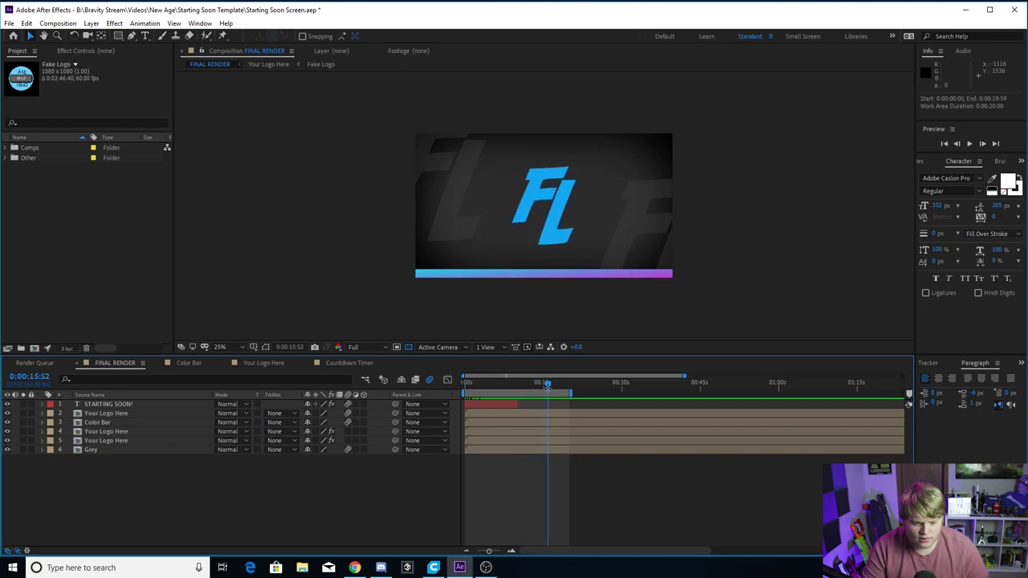
{"action": "left_click", "coordinate": [265, 363]}
{"action": "left_click", "coordinate": [109, 404]}
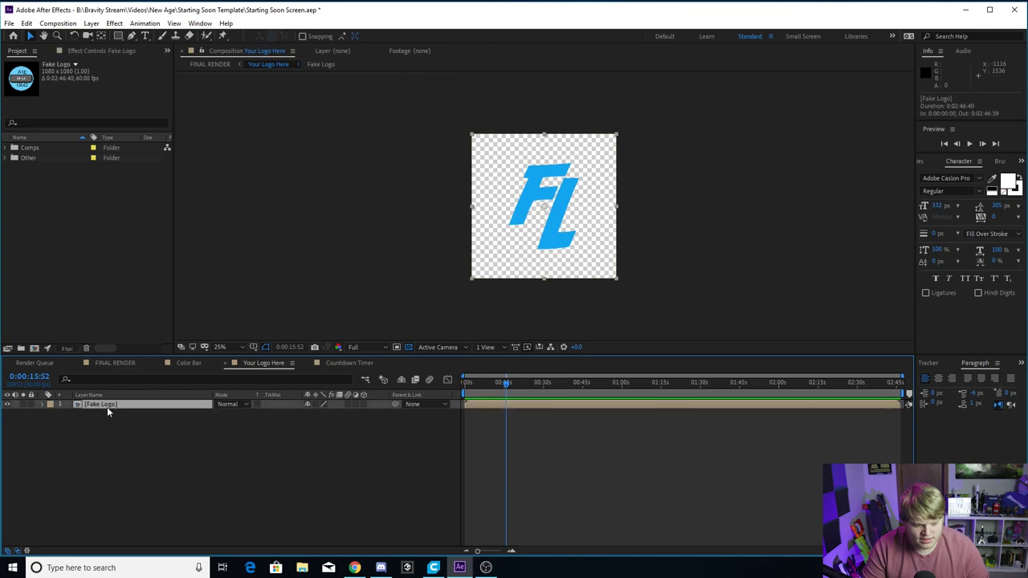
{"action": "left_click", "coordinate": [14, 148]}
{"action": "left_click", "coordinate": [44, 255]}
{"action": "left_click", "coordinate": [52, 179]}
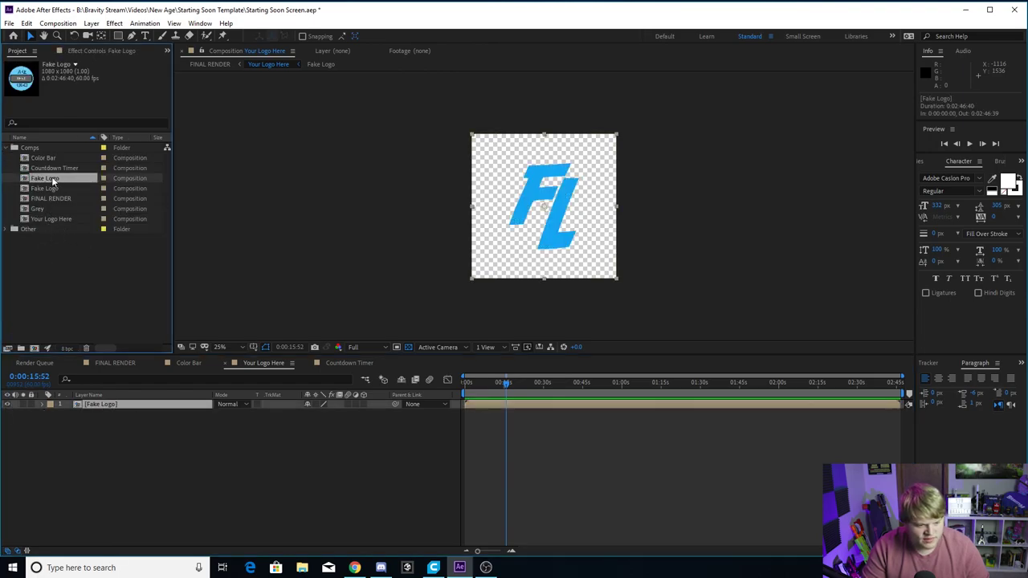
{"action": "left_click_drag", "start_coordinate": [55, 185], "coordinate": [122, 414]}
{"action": "key", "text": "Delete"}
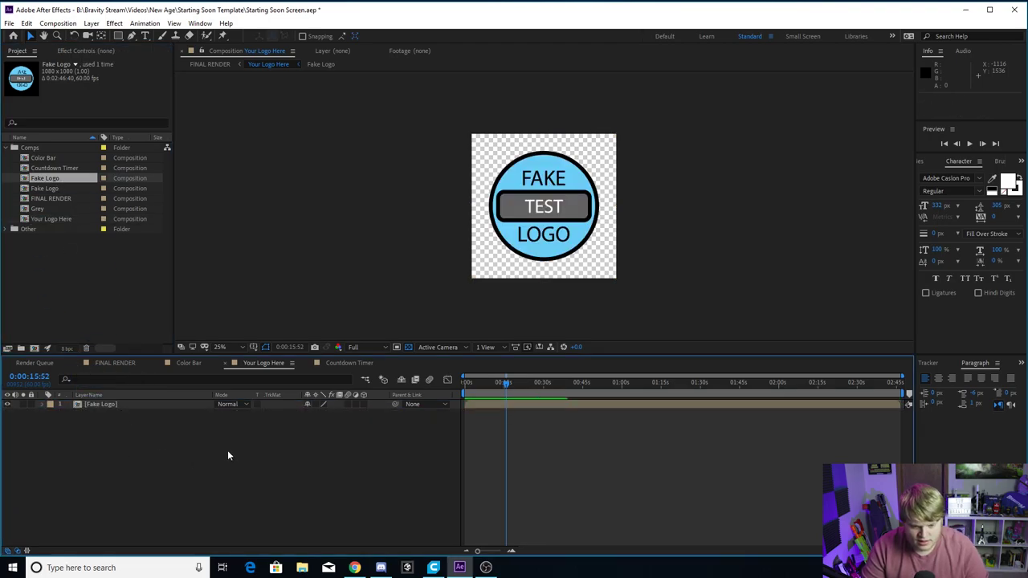
Play FINAL RENDER from near the start with the test logo, stopping around 0:00:03:58.
{"action": "left_click", "coordinate": [114, 363]}
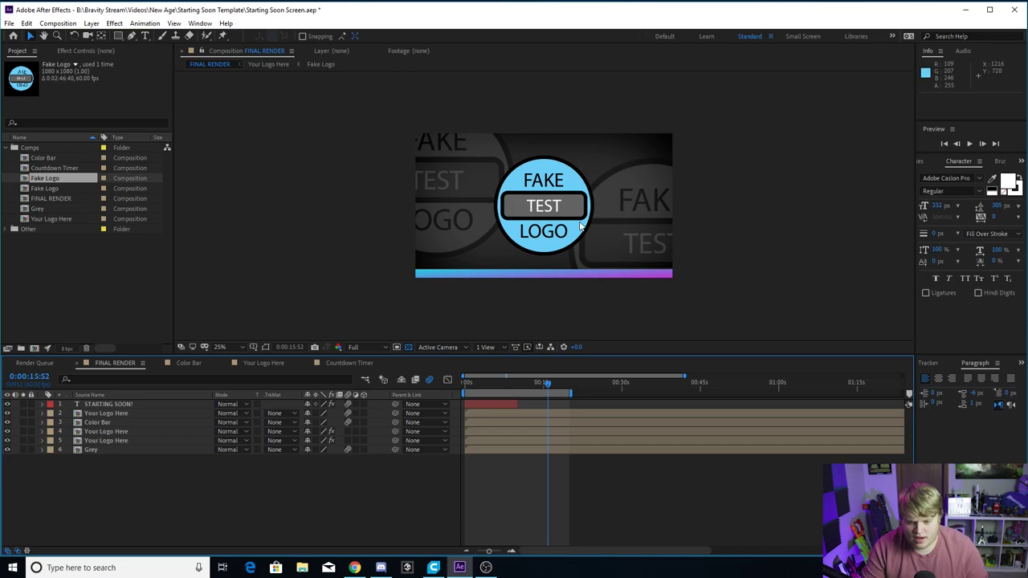
{"action": "left_click_drag", "start_coordinate": [548, 384], "coordinate": [469, 393]}
{"action": "key", "text": "space"}
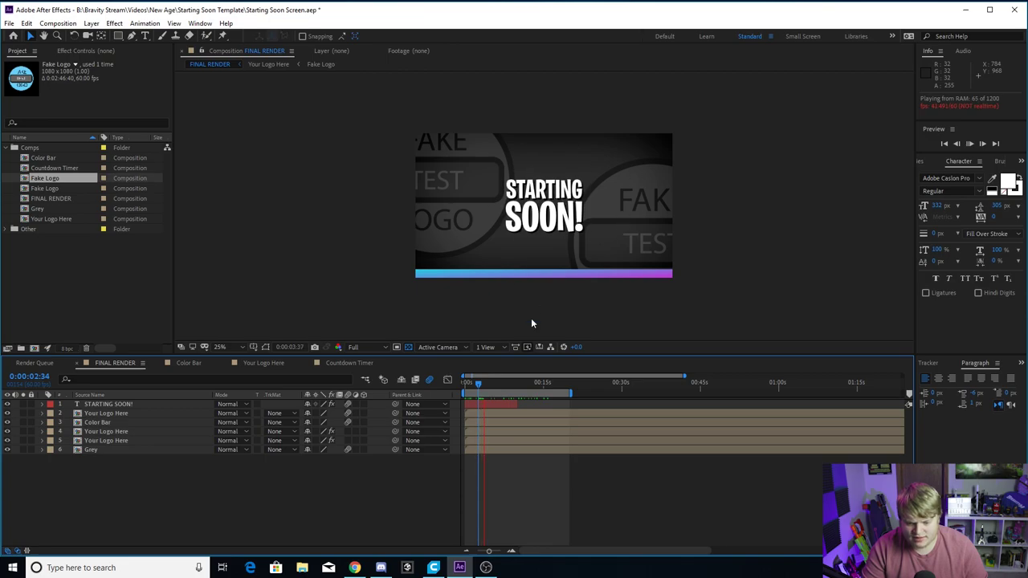
{"action": "left_click", "coordinate": [485, 385]}
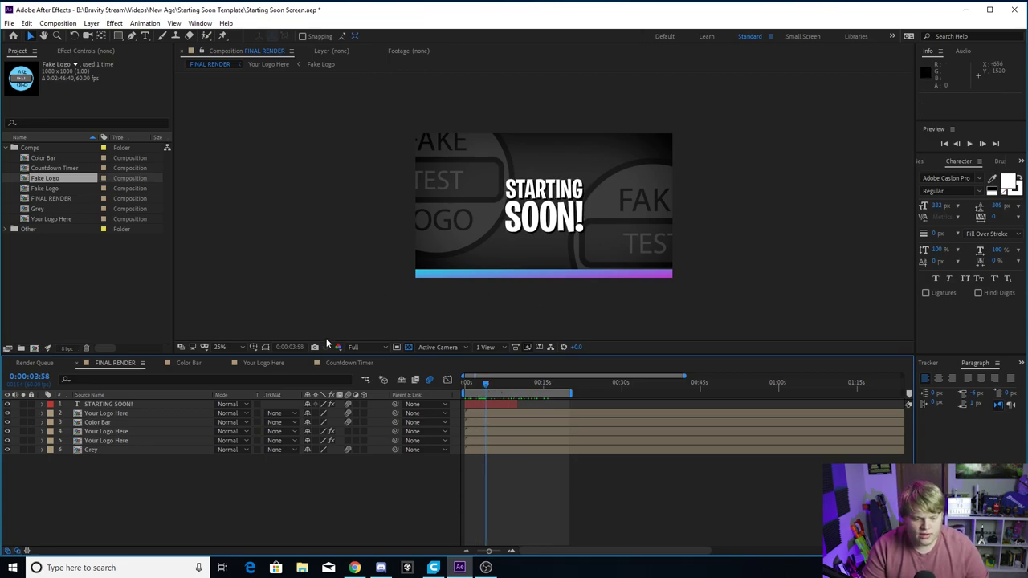
Revert Your Logo Here to the FL logo and check it in FINAL RENDER.
{"action": "left_click", "coordinate": [276, 363]}
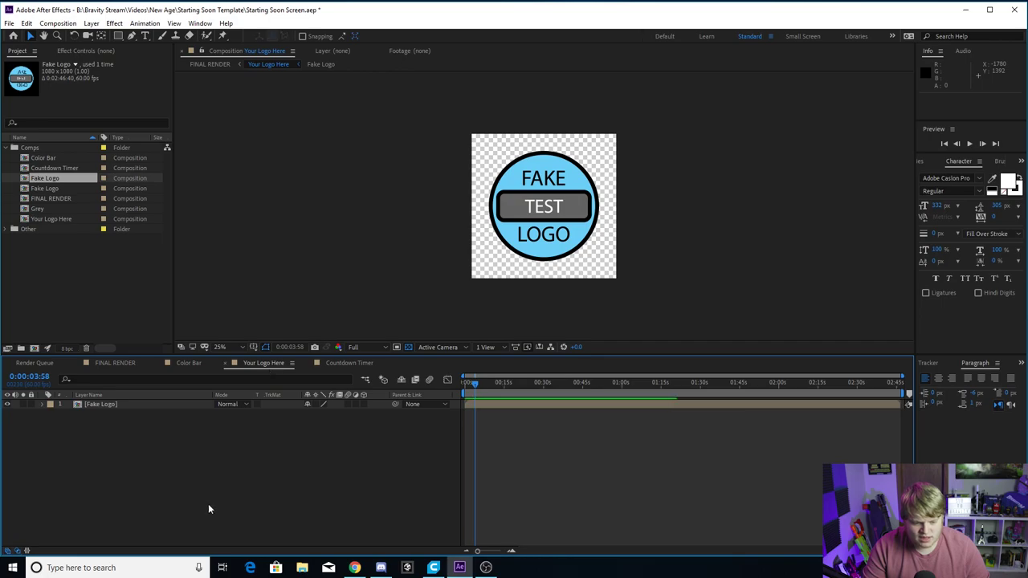
{"action": "key", "text": "ctrl+d"}
{"action": "key", "text": "Delete"}
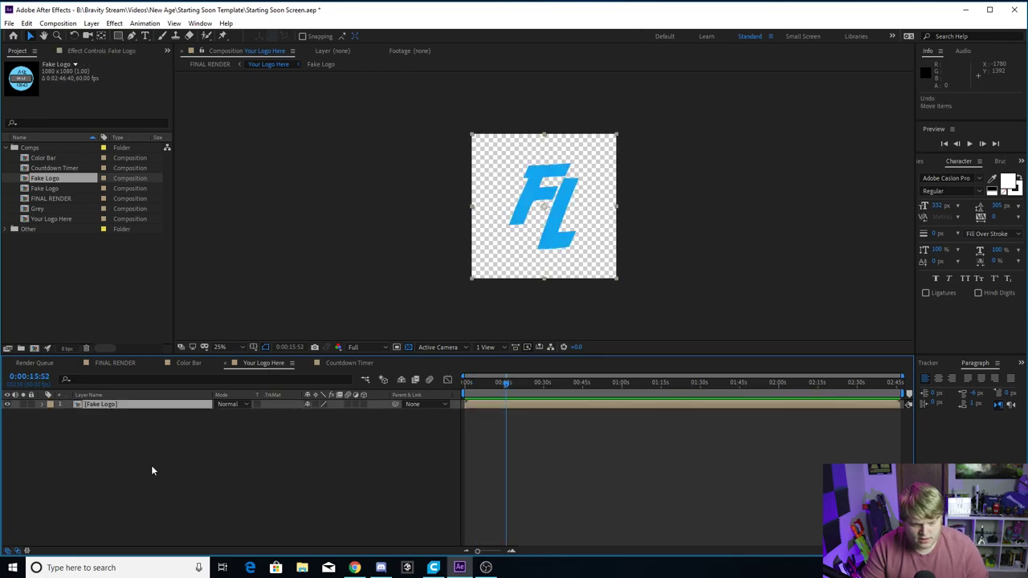
{"action": "left_click", "coordinate": [115, 362]}
{"action": "mouse_move", "coordinate": [551, 386]}
{"action": "left_mouse_down"}
{"action": "mouse_move", "coordinate": [437, 386]}
{"action": "mouse_move", "coordinate": [540, 387]}
{"action": "left_mouse_up"}
{"action": "key", "text": "ctrl+t"}
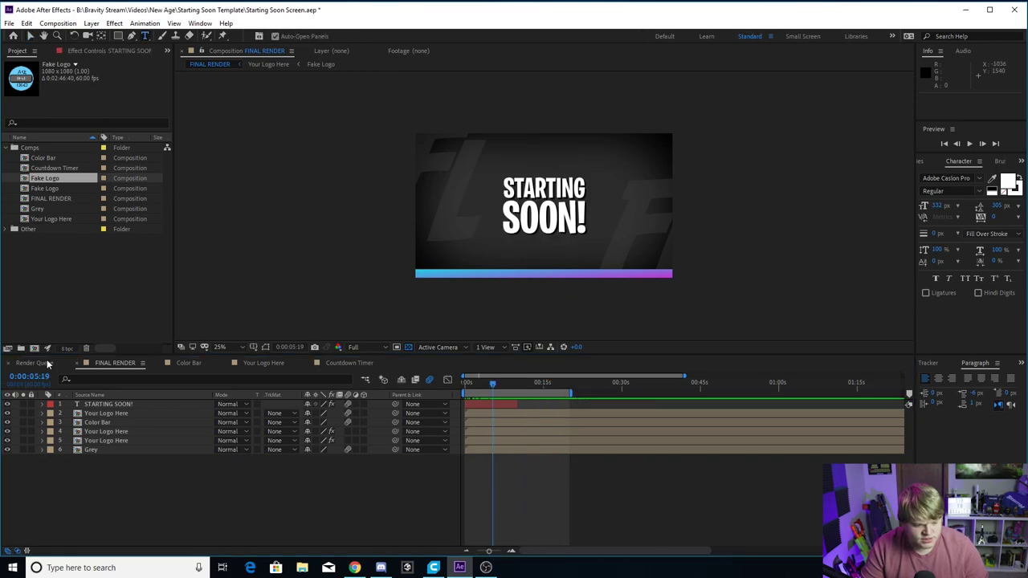
Select just the STARTING SOON! title layer in FINAL RENDER.
{"action": "left_click", "coordinate": [116, 403]}
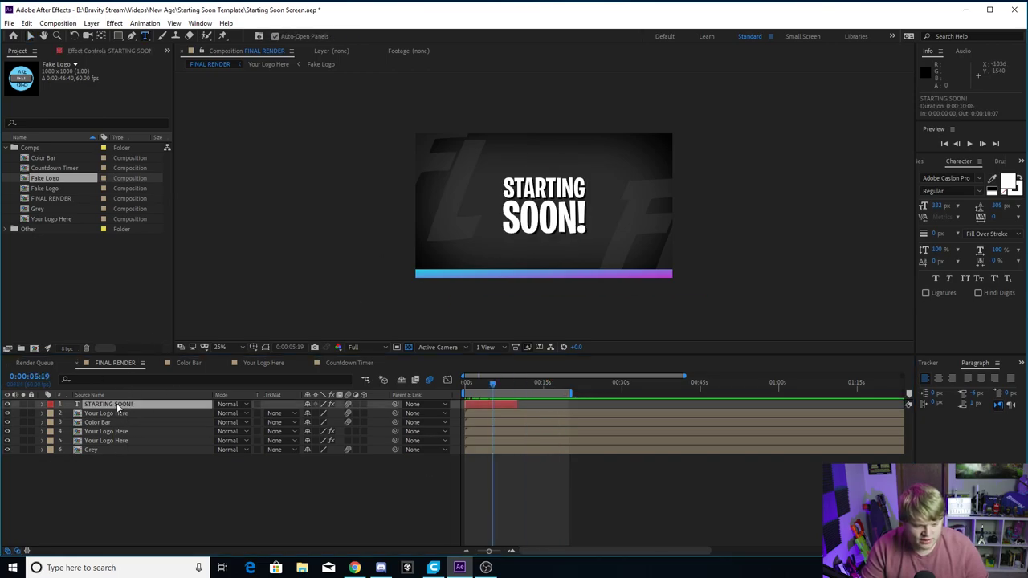
{"action": "left_click", "coordinate": [507, 185]}
{"action": "key", "text": "ctrl+a"}
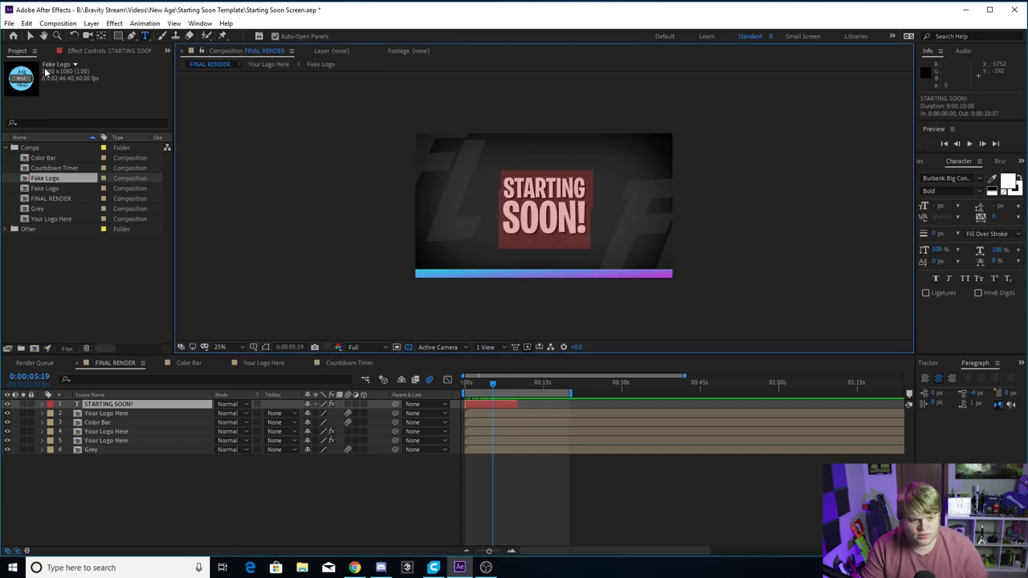
{"action": "key", "text": "Escape"}
{"action": "key", "text": "v"}
{"action": "left_click", "coordinate": [549, 215]}
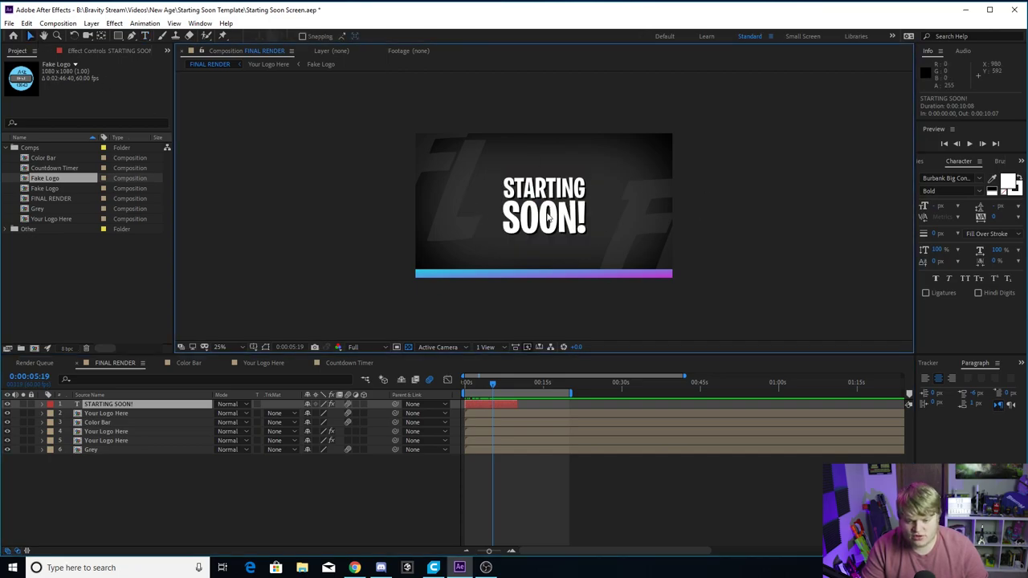
{"action": "key", "text": "ctrl+a"}
{"action": "left_click", "coordinate": [107, 404]}
Bring the Align panel into view.
{"action": "left_click", "coordinate": [1020, 363]}
{"action": "left_click", "coordinate": [998, 389]}
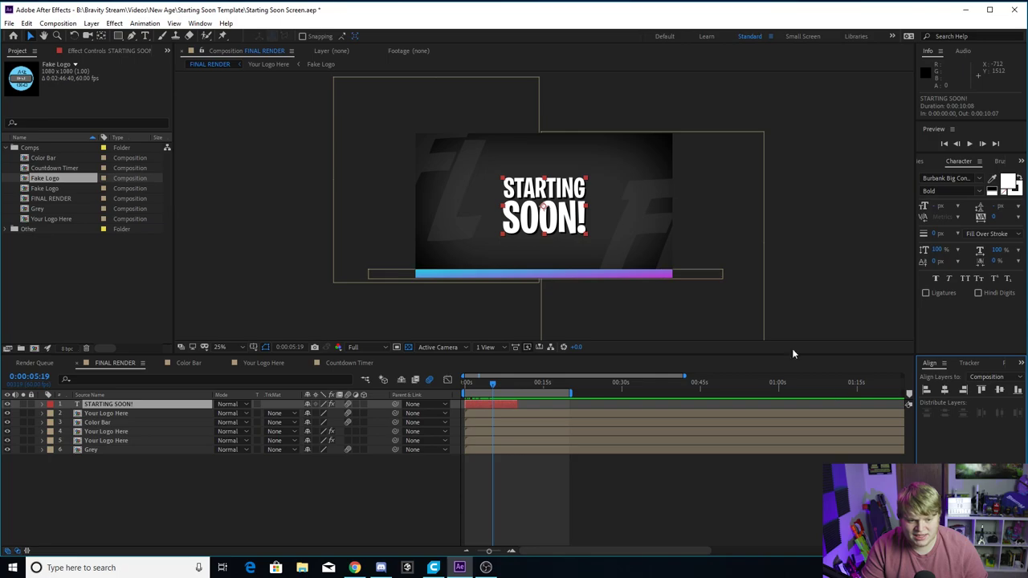
{"action": "left_click", "coordinate": [193, 23]}
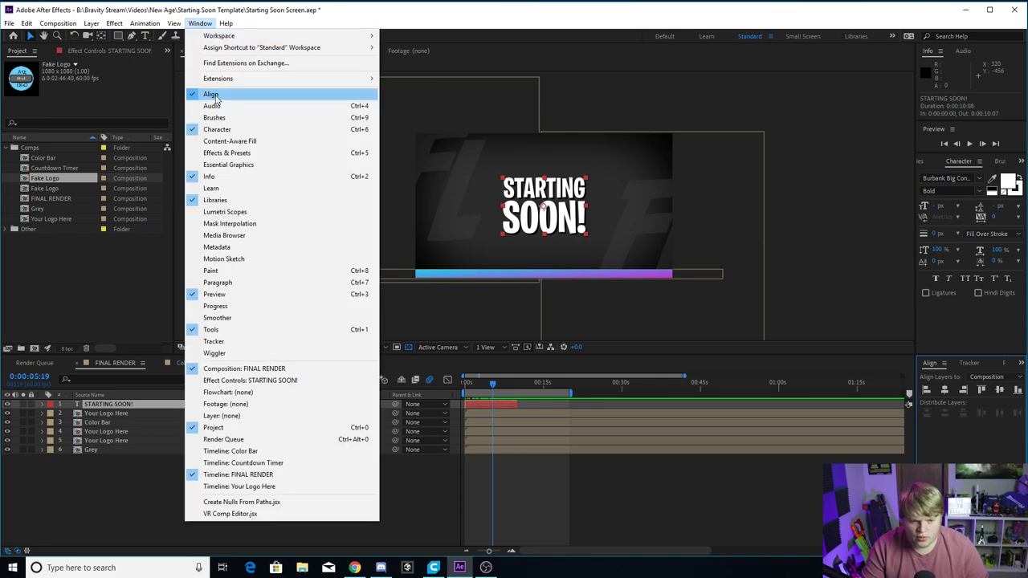
{"action": "left_click", "coordinate": [951, 393]}
Try vertical and right alignment, finally centring the title horizontally in the composition.
{"action": "left_click", "coordinate": [945, 390]}
{"action": "left_click", "coordinate": [1000, 390]}
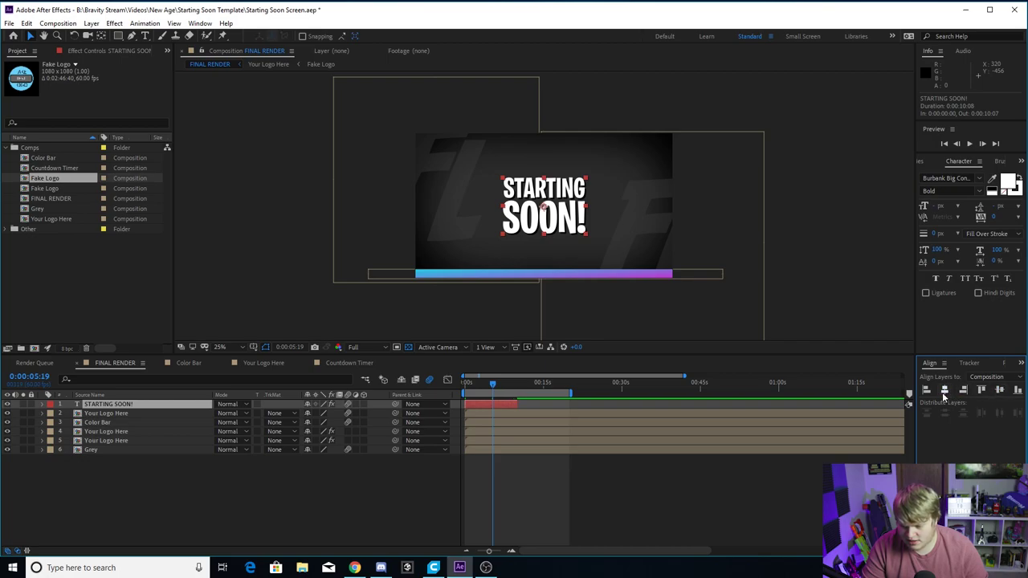
{"action": "left_click", "coordinate": [963, 390]}
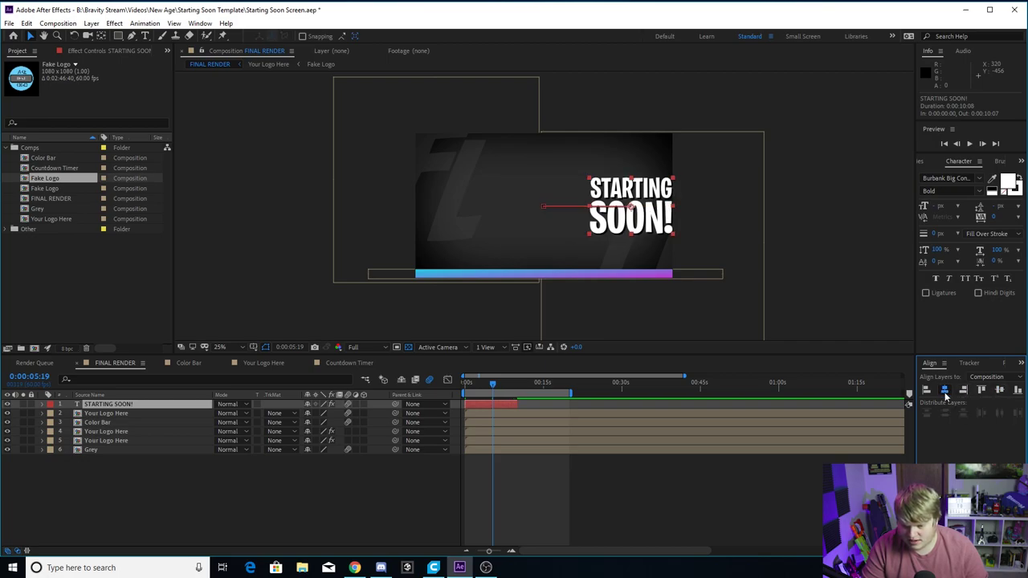
{"action": "left_click", "coordinate": [945, 390]}
{"action": "left_click", "coordinate": [404, 519]}
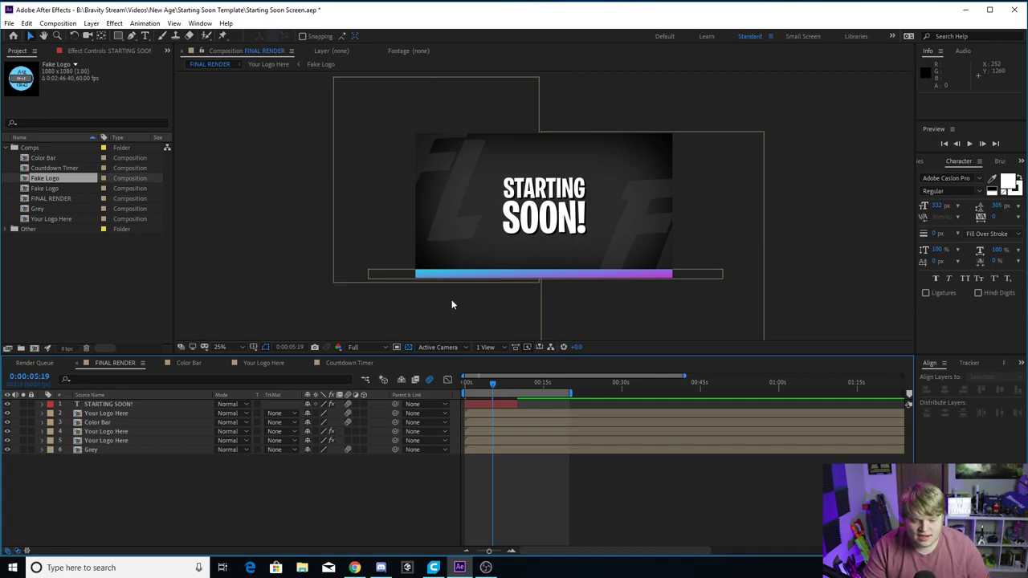
{"action": "left_click", "coordinate": [128, 425]}
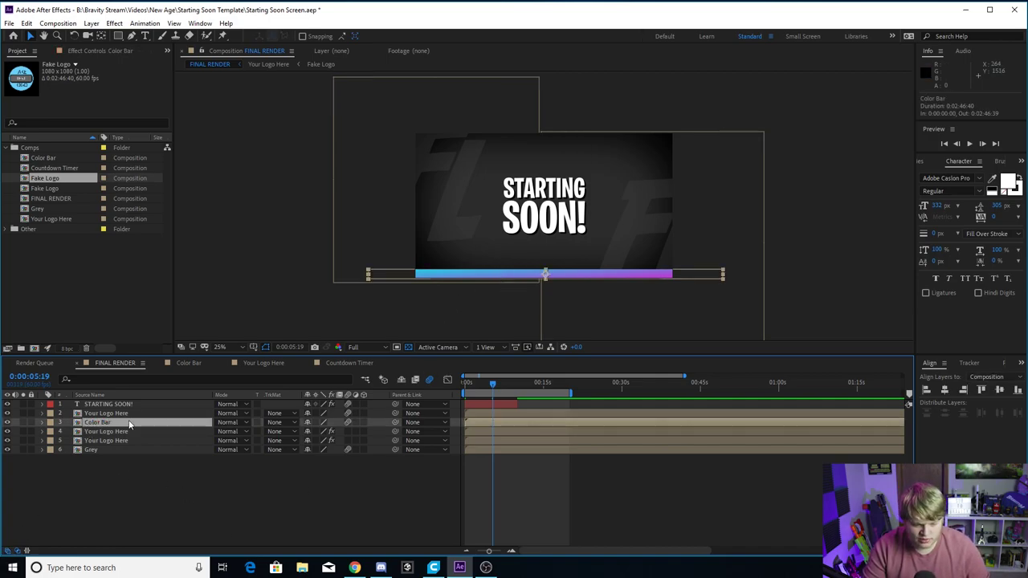
In the Color Bar comp, select the CHANGE COLOR layer and show its Gradient Ramp.
{"action": "left_click", "coordinate": [188, 363]}
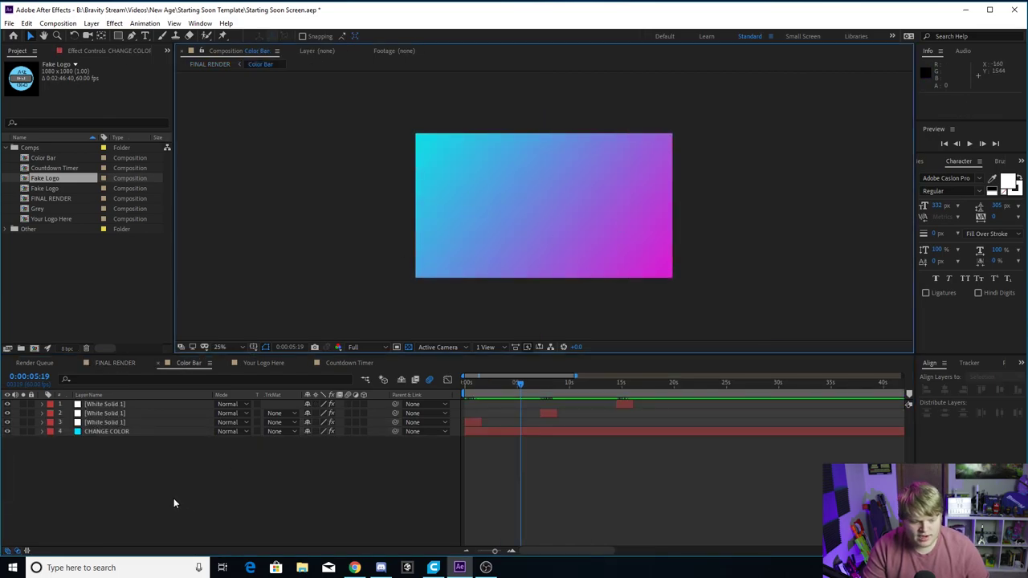
{"action": "left_click", "coordinate": [117, 433]}
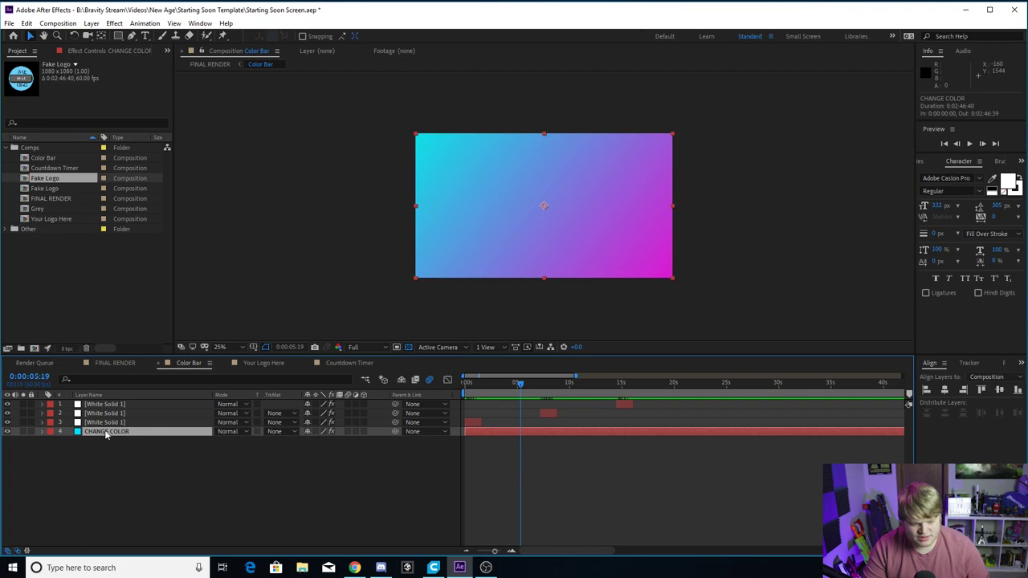
{"action": "left_click", "coordinate": [120, 442]}
{"action": "left_click", "coordinate": [118, 432]}
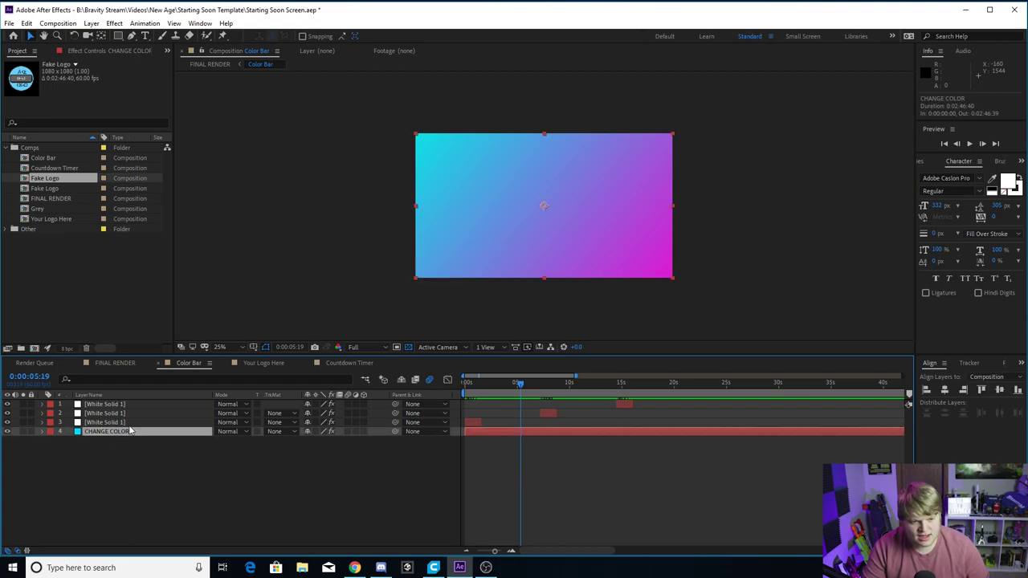
{"action": "left_click", "coordinate": [119, 51]}
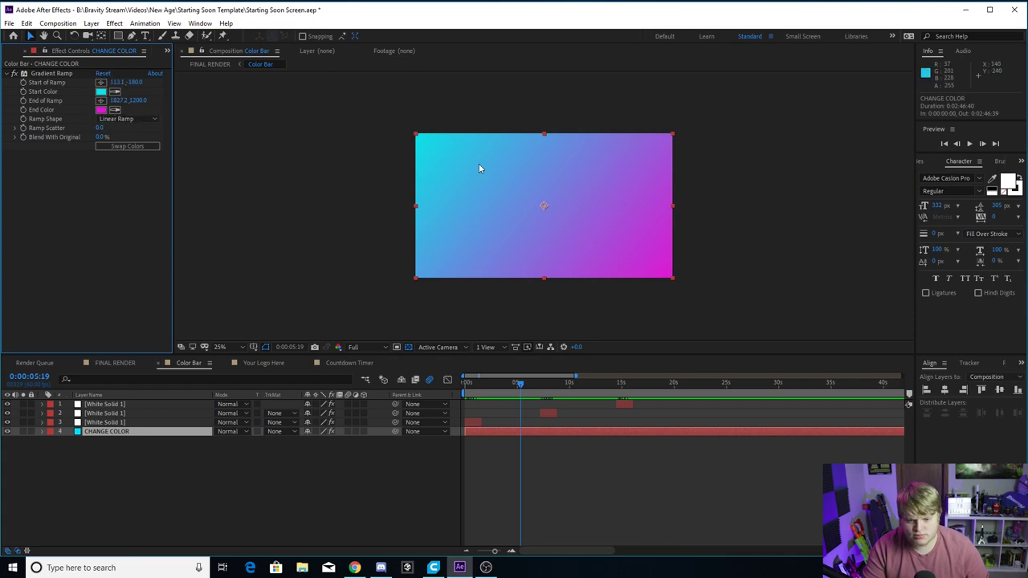
Set Gradient Ramp Start Color to orange and End Color to yellow, then view FINAL RENDER.
{"action": "left_click", "coordinate": [101, 92]}
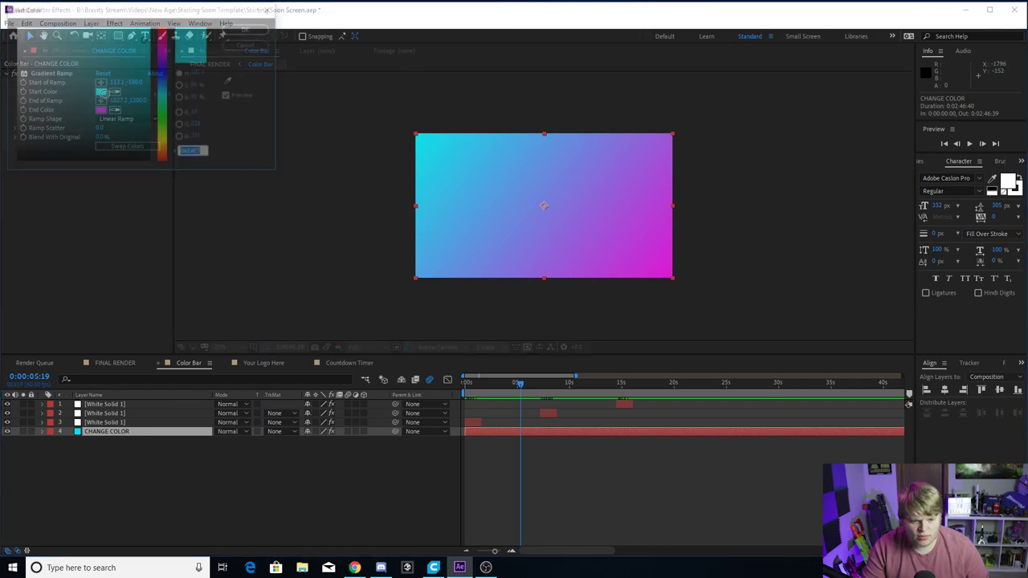
{"action": "left_click", "coordinate": [164, 156]}
{"action": "left_click", "coordinate": [248, 28]}
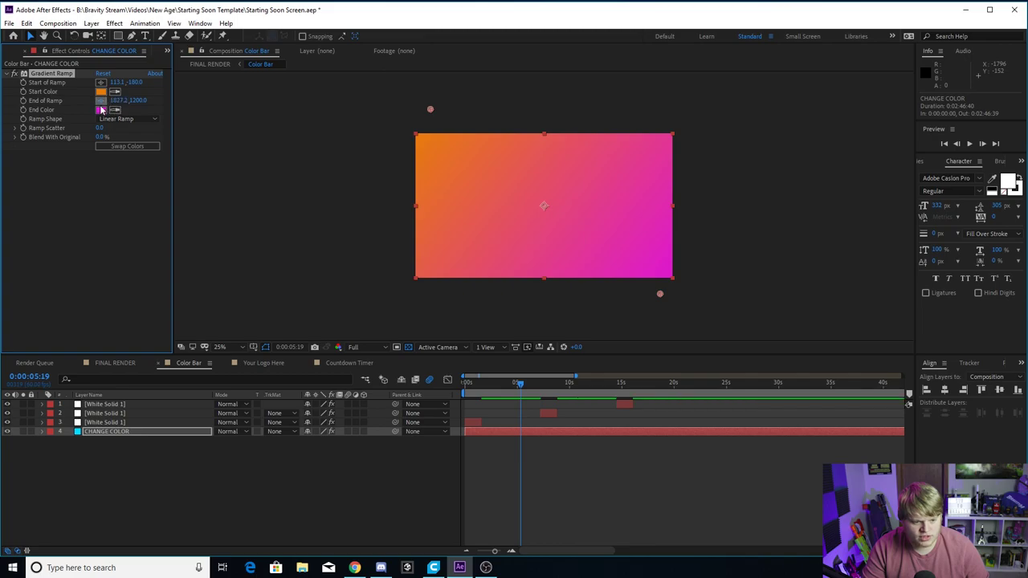
{"action": "left_click", "coordinate": [101, 110]}
{"action": "left_click", "coordinate": [164, 141]}
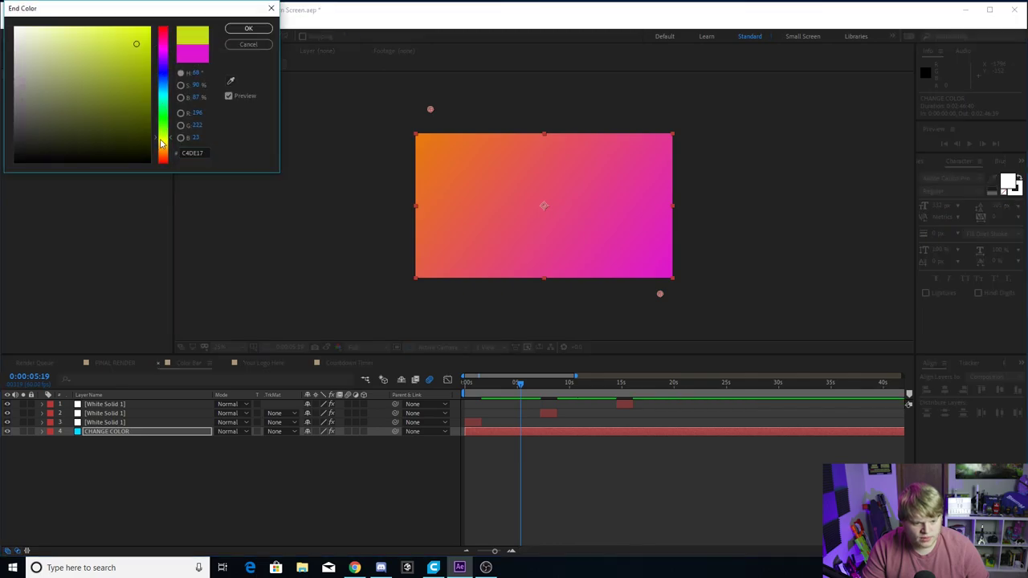
{"action": "left_click", "coordinate": [248, 29]}
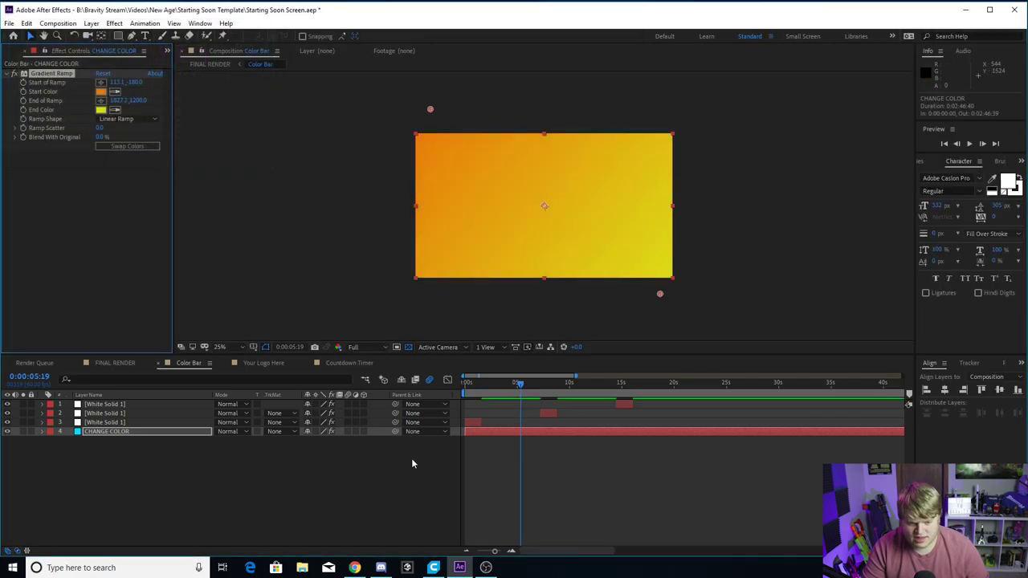
{"action": "left_click", "coordinate": [110, 366]}
{"action": "left_click", "coordinate": [593, 311]}
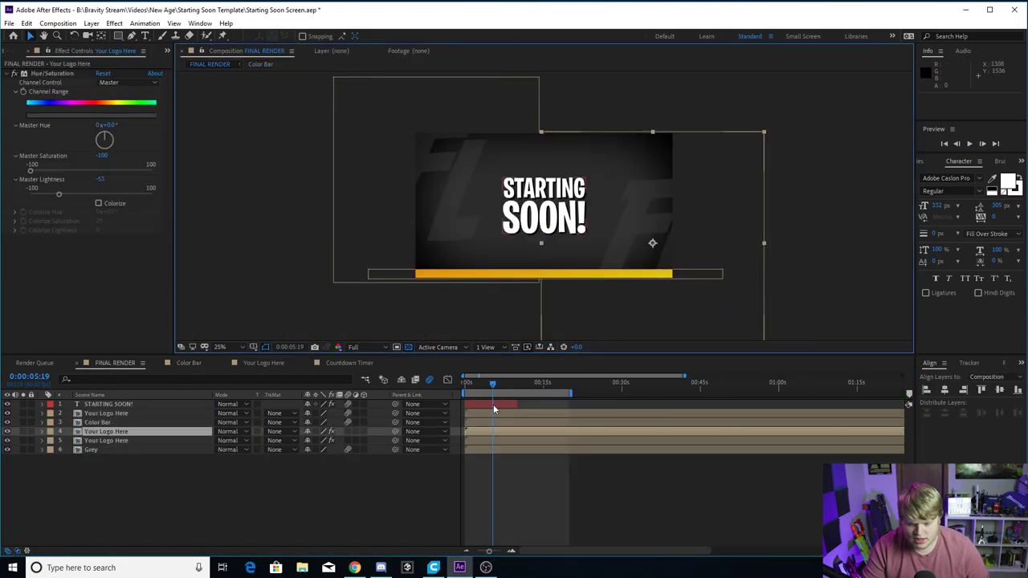
Undo the gradient change, restoring the blue-to-purple colour bar.
{"action": "mouse_move", "coordinate": [496, 389]}
{"action": "left_mouse_down"}
{"action": "mouse_move", "coordinate": [536, 385]}
{"action": "mouse_move", "coordinate": [493, 389]}
{"action": "left_mouse_up"}
{"action": "key", "text": "ctrl+z"}
{"action": "key", "text": "ctrl+z"}
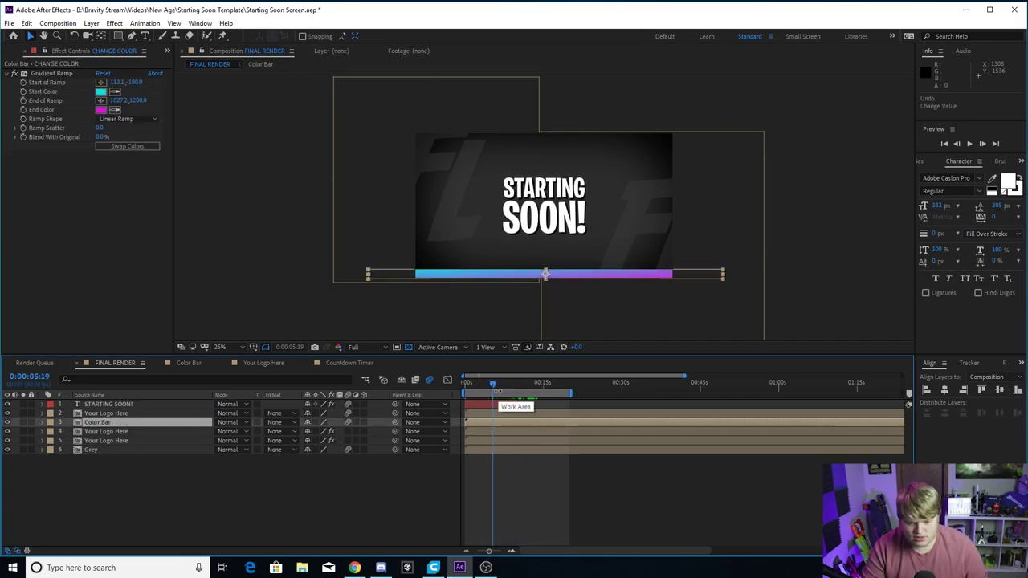
{"action": "left_click", "coordinate": [319, 497]}
Inspect the STARTING SOON! layer, then scrub ahead to about 0:12:17 where the FL logo appears.
{"action": "left_click_drag", "start_coordinate": [493, 387], "coordinate": [514, 393]}
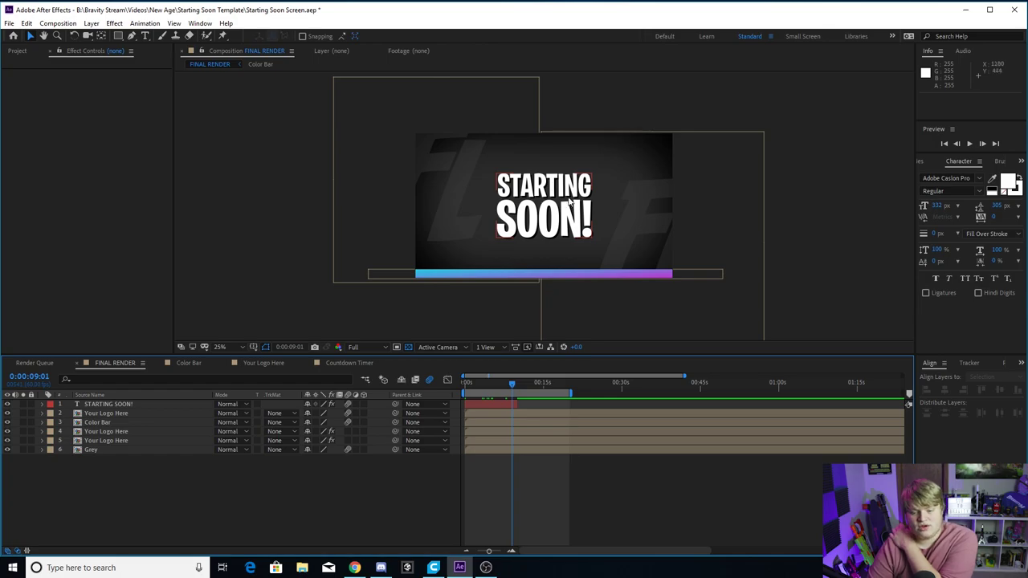
{"action": "left_click", "coordinate": [512, 191]}
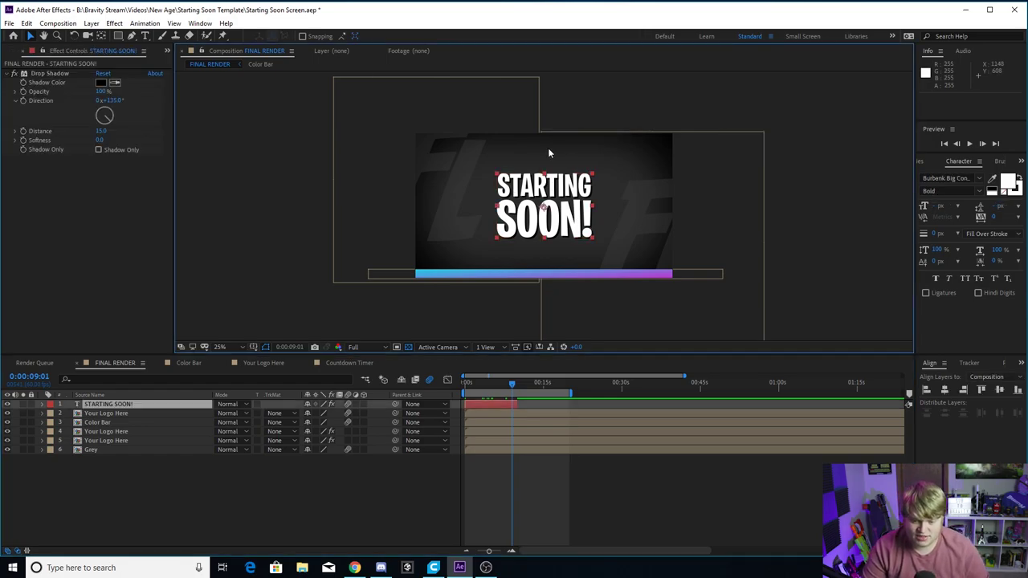
{"action": "left_click", "coordinate": [374, 498]}
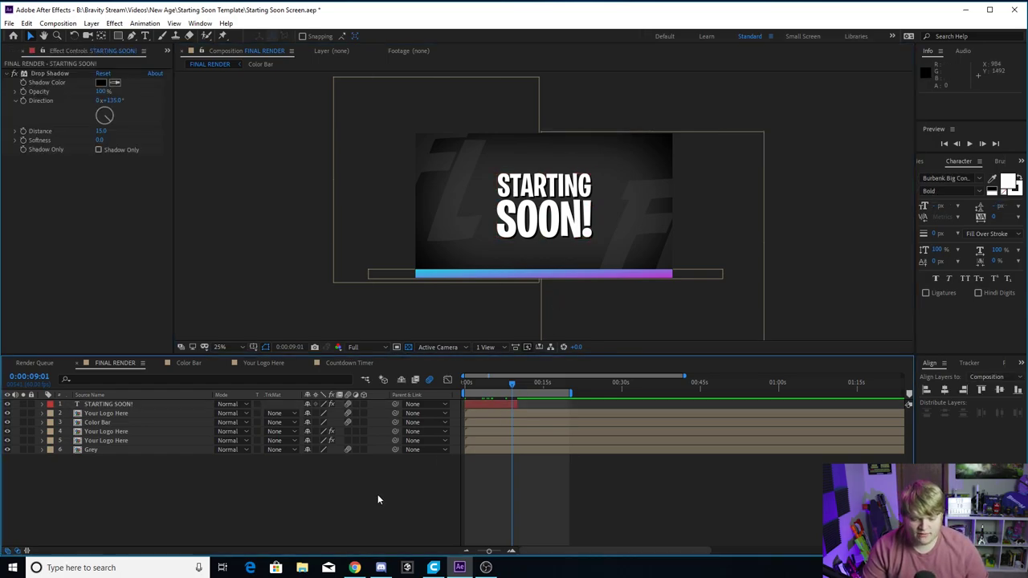
{"action": "left_click_drag", "start_coordinate": [511, 383], "coordinate": [529, 385]}
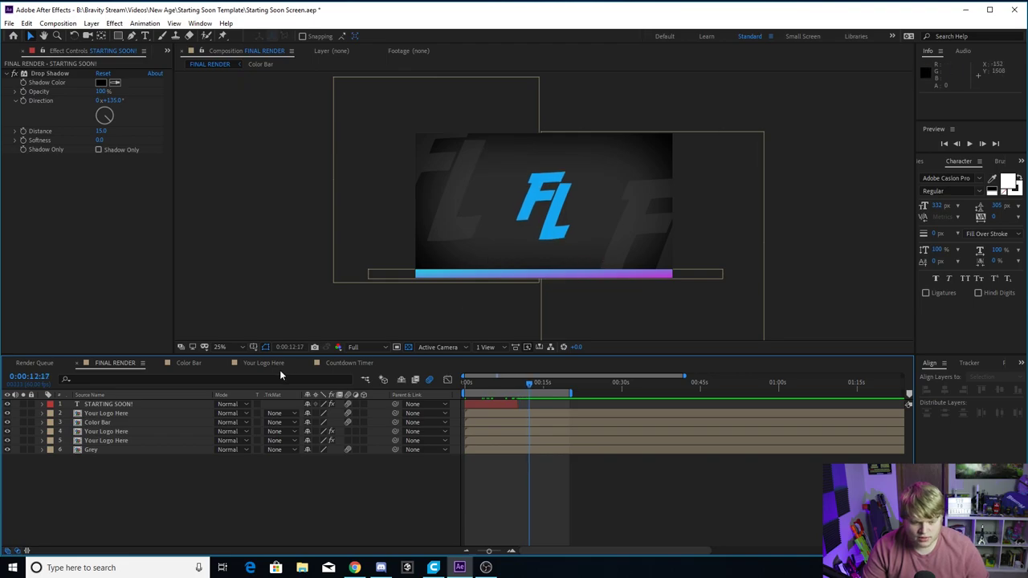
Glance at Your Logo Here and Color Bar, preview FINAL RENDER, and return to frame one.
{"action": "left_click", "coordinate": [265, 363]}
{"action": "left_click", "coordinate": [188, 363]}
{"action": "left_click", "coordinate": [113, 362]}
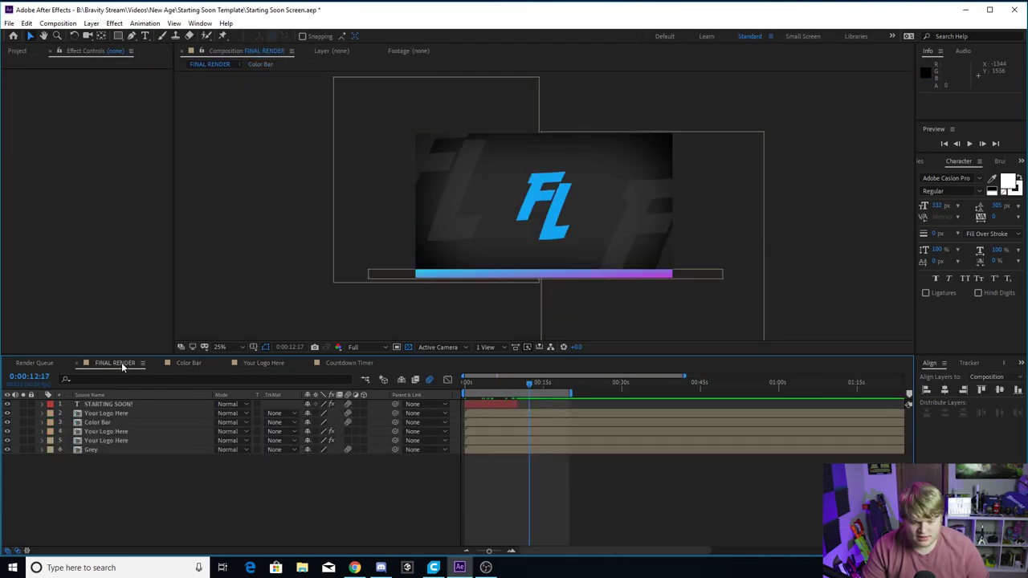
{"action": "left_click_drag", "start_coordinate": [524, 385], "coordinate": [559, 390]}
{"action": "key", "text": "space"}
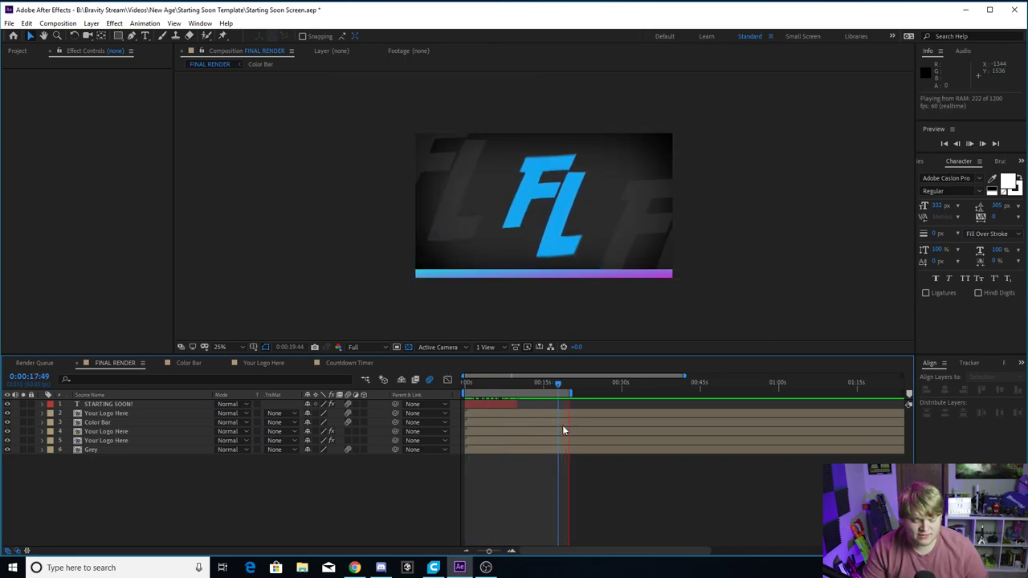
{"action": "left_click", "coordinate": [562, 384]}
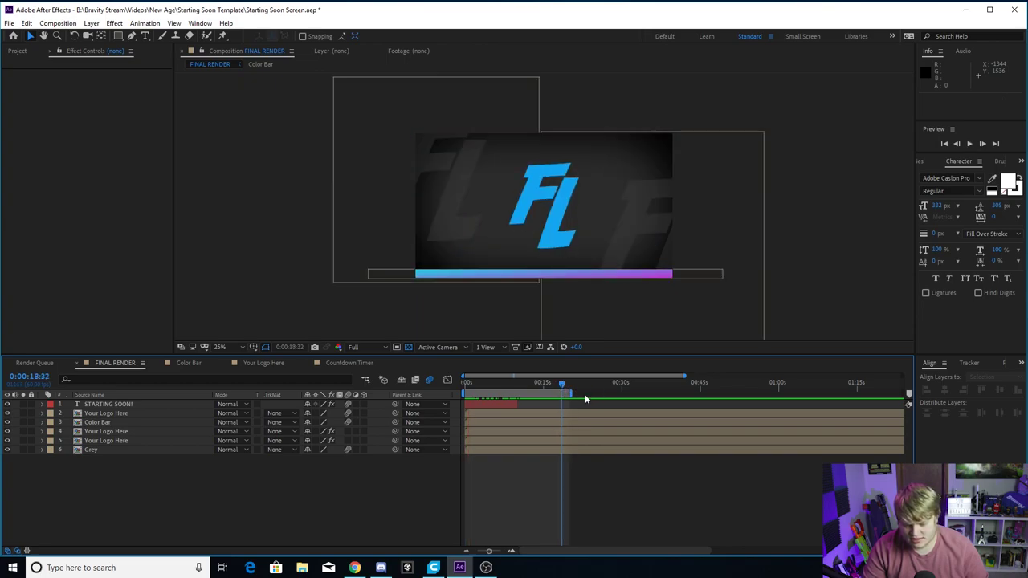
{"action": "key", "text": "Home"}
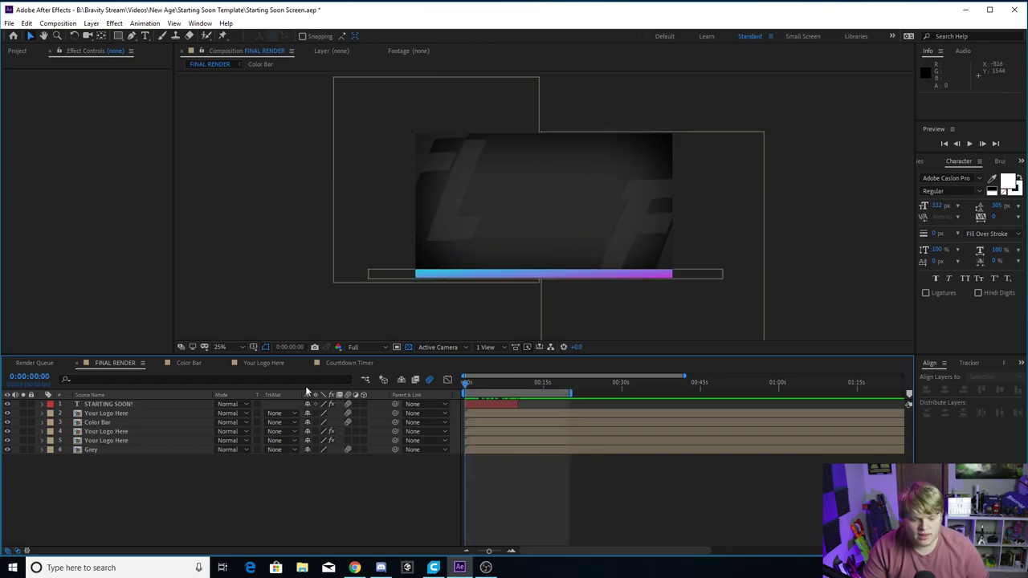
{"action": "left_click", "coordinate": [58, 24]}
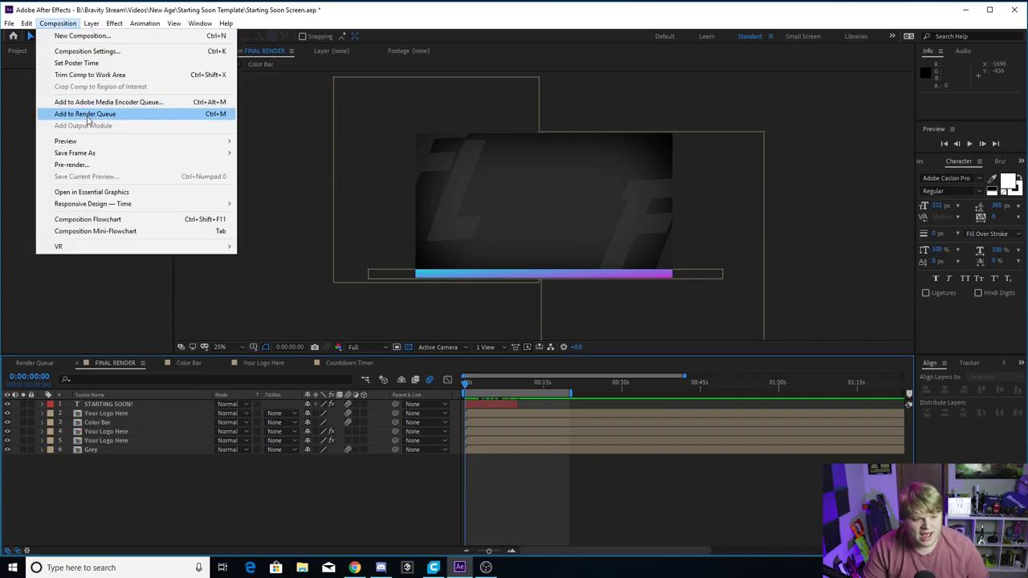
Queue FINAL RENDER with QuickTime format and RGB channels, keeping the output as FINAL RENDER.mov.
{"action": "left_click", "coordinate": [85, 113]}
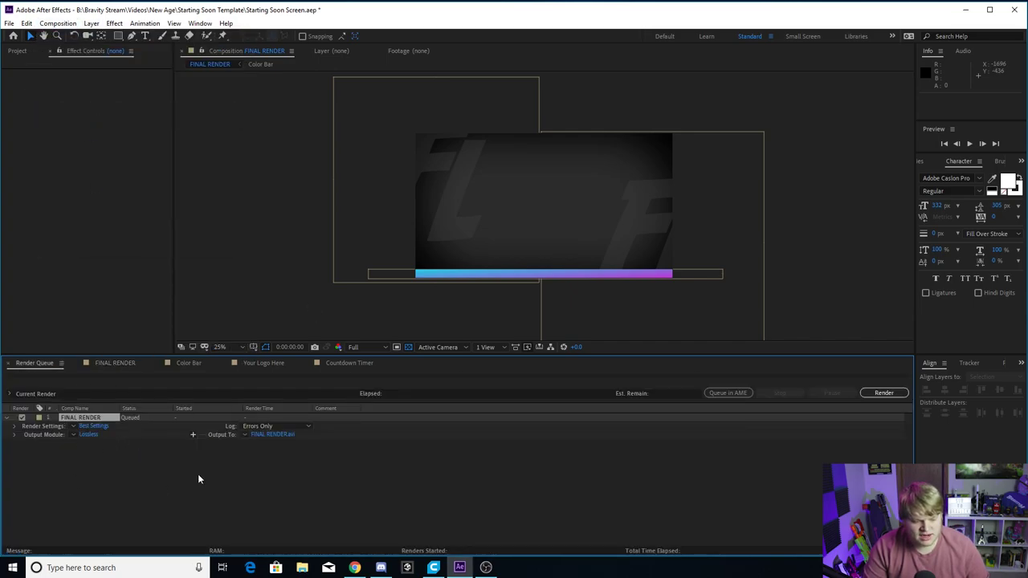
{"action": "left_click", "coordinate": [97, 464]}
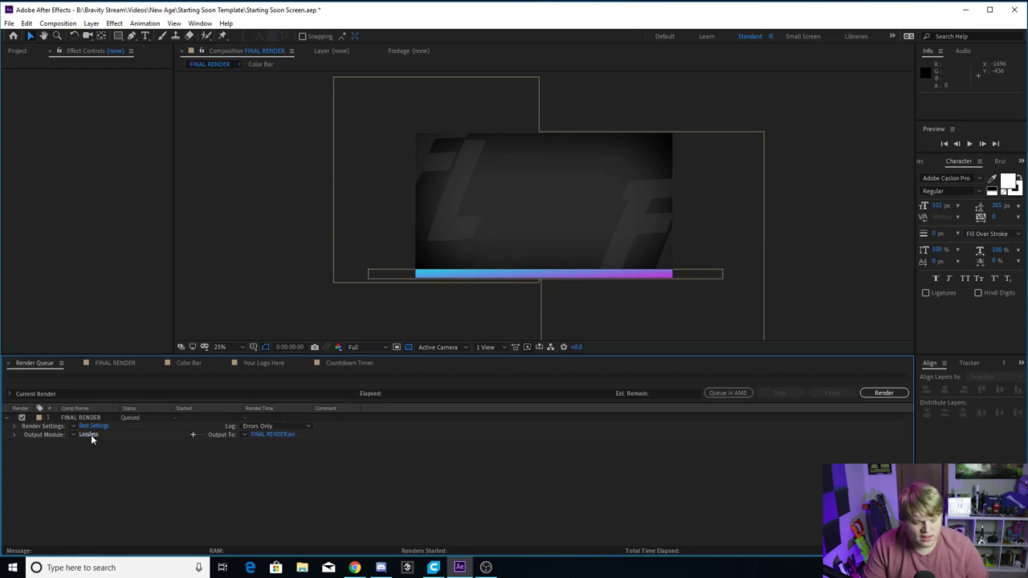
{"action": "left_click", "coordinate": [90, 435]}
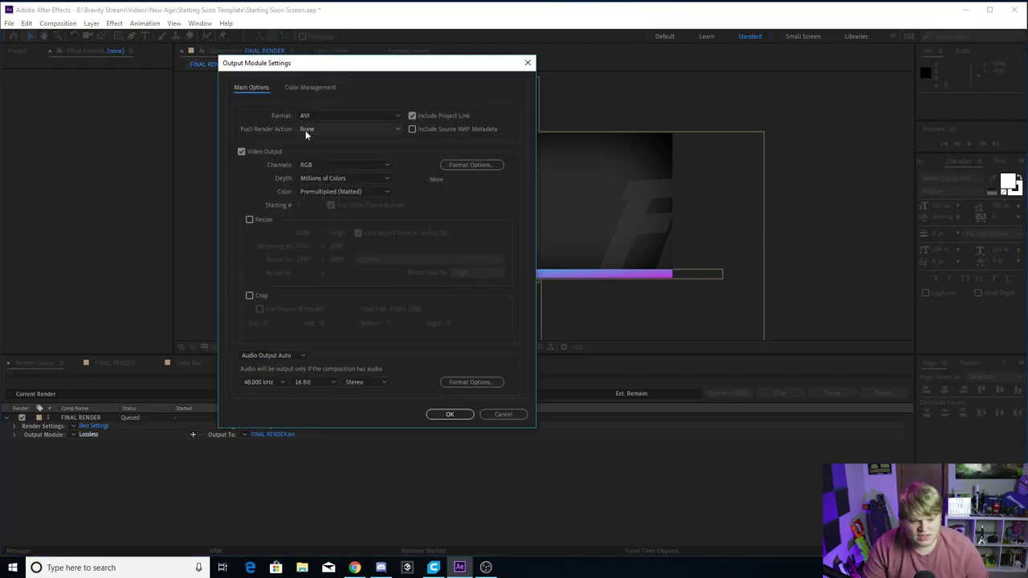
{"action": "left_click", "coordinate": [323, 112]}
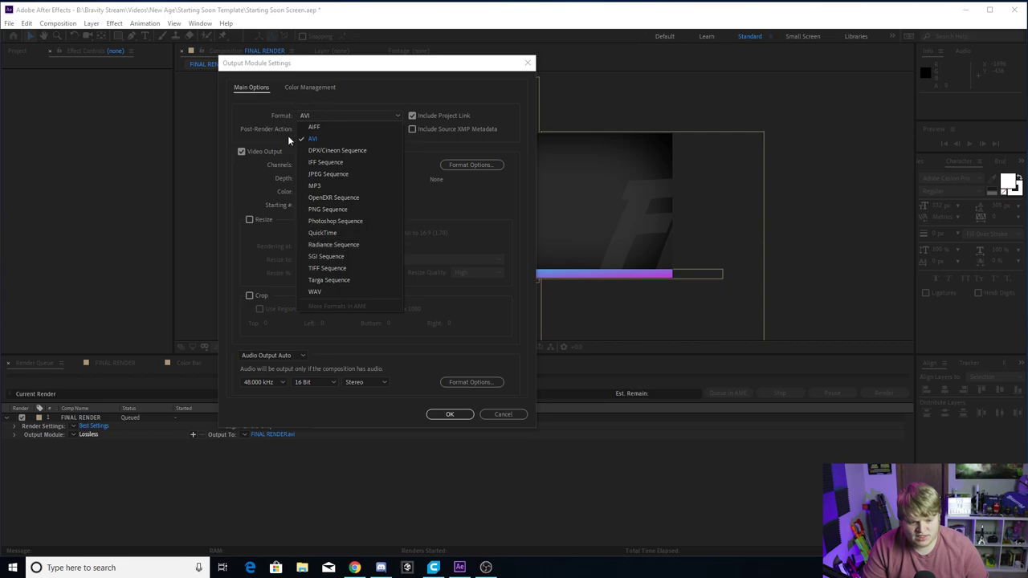
{"action": "left_click", "coordinate": [328, 232]}
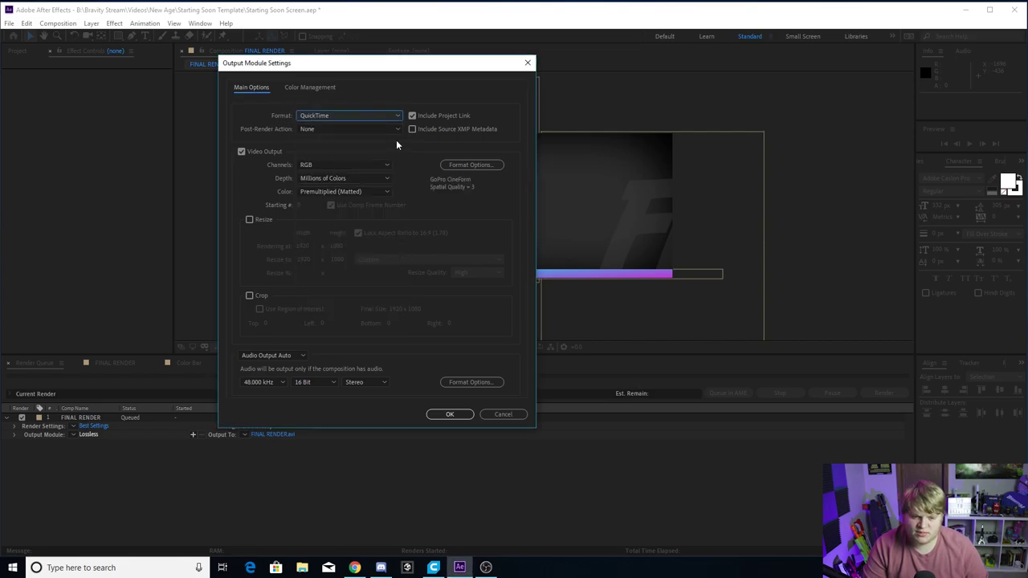
{"action": "left_click", "coordinate": [325, 165]}
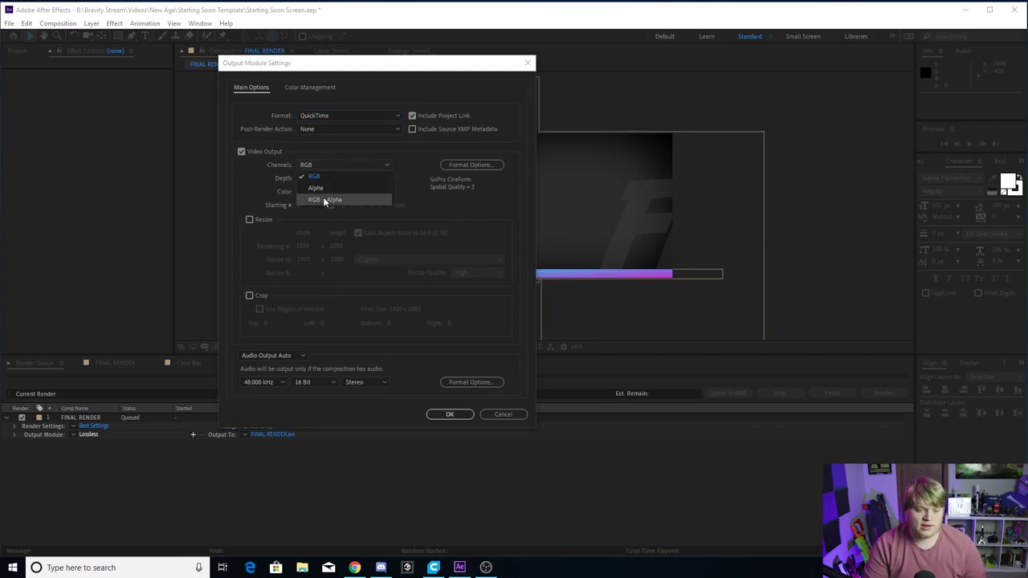
{"action": "left_click", "coordinate": [321, 176]}
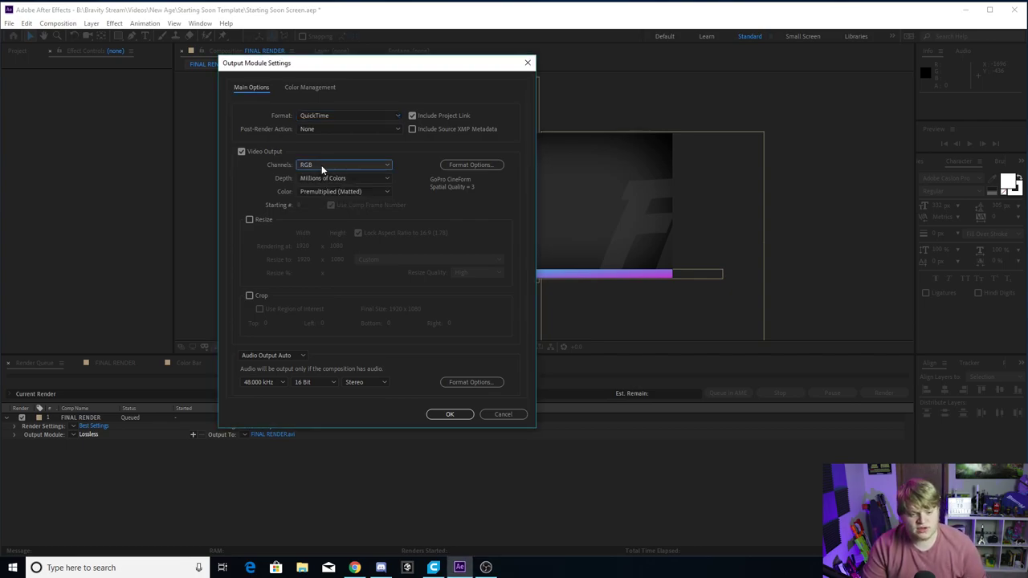
{"action": "left_click", "coordinate": [452, 414]}
{"action": "left_click", "coordinate": [264, 434]}
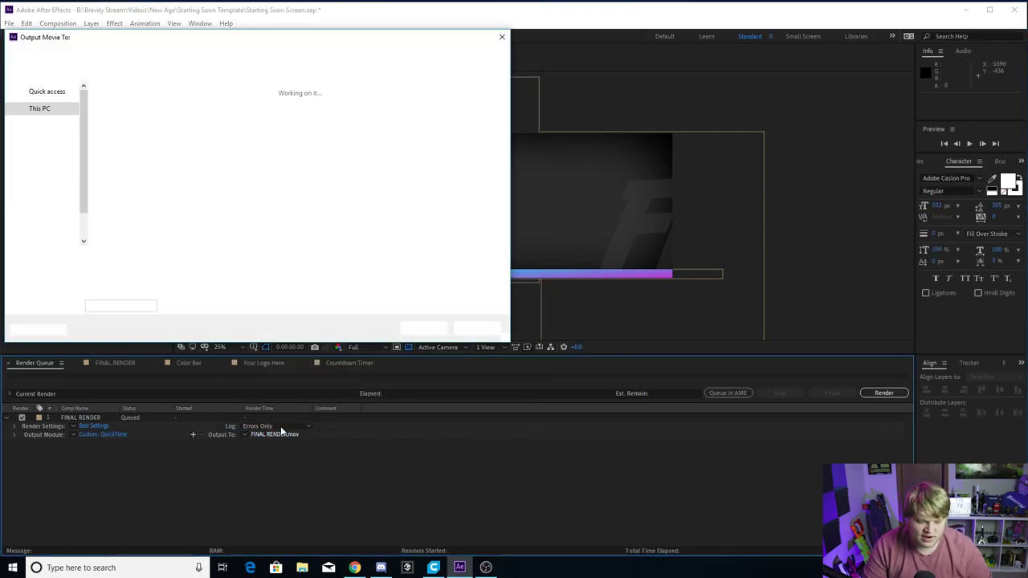
{"action": "left_click", "coordinate": [479, 331]}
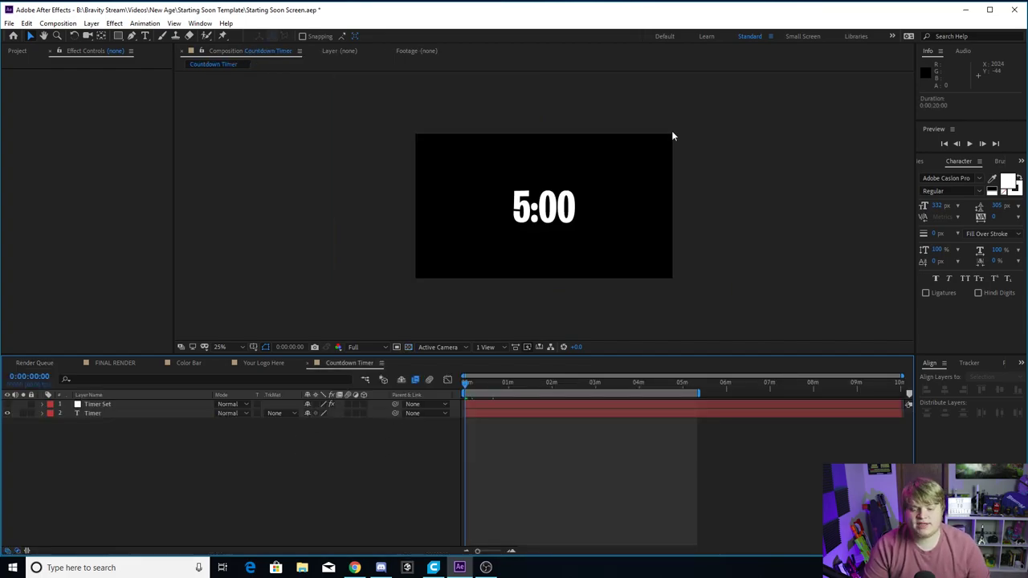
Centre the 5:00 timer text horizontally and vertically in Countdown Timer.
{"action": "left_click", "coordinate": [546, 206]}
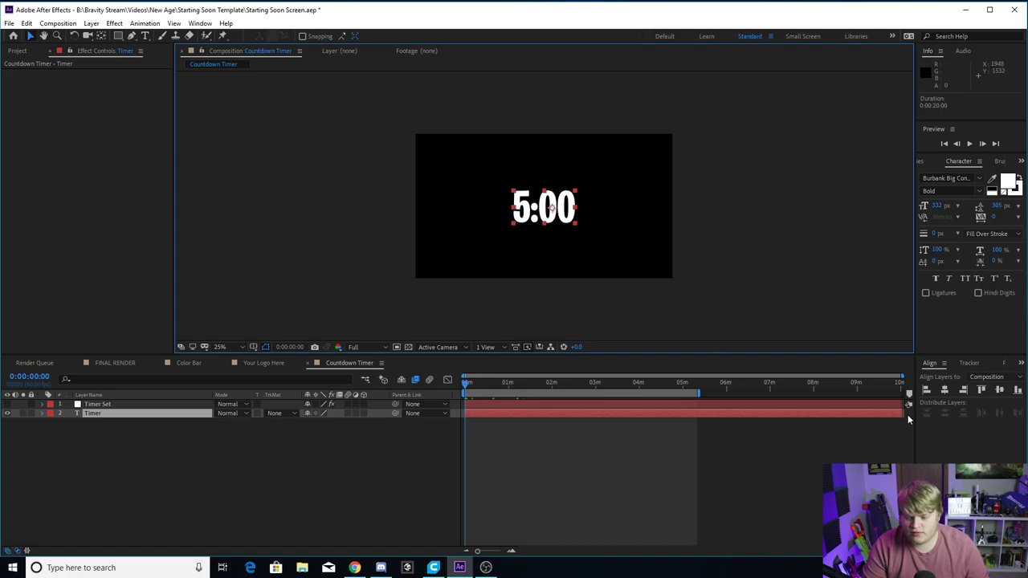
{"action": "left_click", "coordinate": [945, 389]}
{"action": "left_click", "coordinate": [999, 390]}
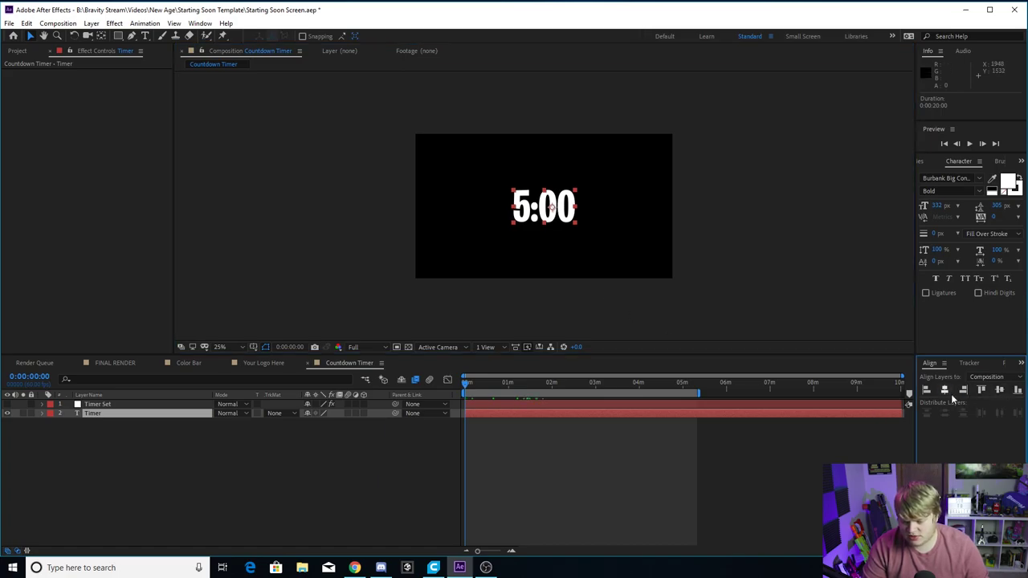
{"action": "left_click", "coordinate": [518, 430]}
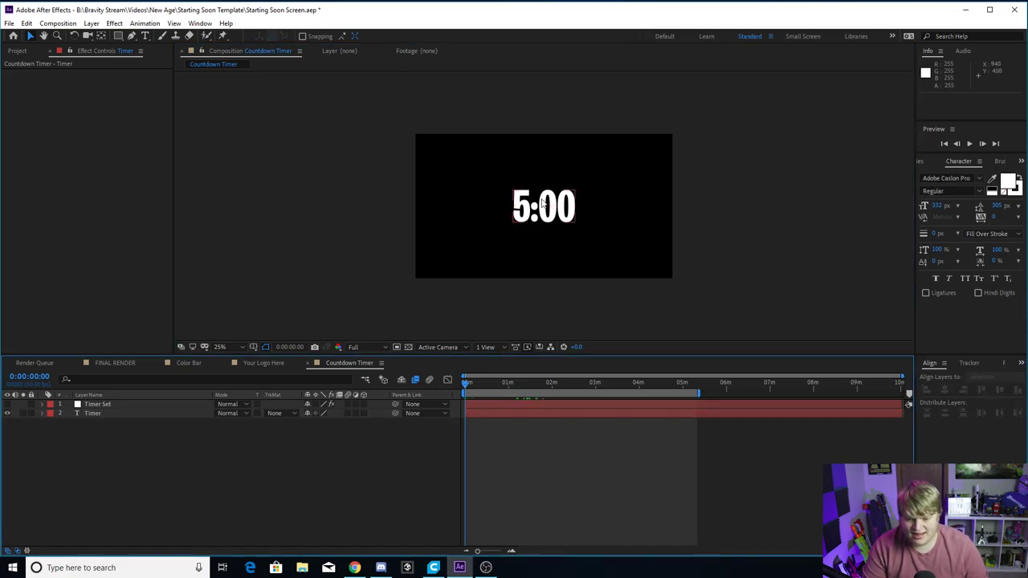
{"action": "left_click", "coordinate": [543, 201]}
End the work area near 5:11 and add Countdown Timer to the render queue.
{"action": "left_click_drag", "start_coordinate": [482, 384], "coordinate": [676, 384]}
{"action": "left_click_drag", "start_coordinate": [791, 392], "coordinate": [609, 383]}
{"action": "left_click", "coordinate": [666, 383]}
{"action": "left_click", "coordinate": [374, 490]}
{"action": "left_click", "coordinate": [58, 22]}
{"action": "left_click", "coordinate": [120, 115]}
{"action": "left_click", "coordinate": [126, 487]}
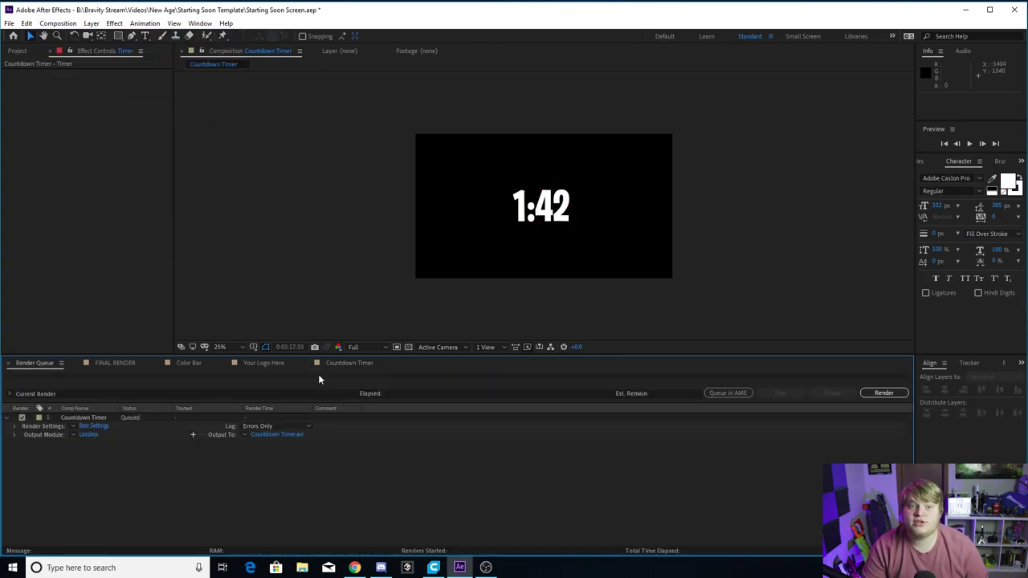
Set the Countdown Timer output module to QuickTime format with RGB + Alpha channels.
{"action": "left_click", "coordinate": [88, 434]}
{"action": "left_click", "coordinate": [315, 115]}
{"action": "left_click", "coordinate": [340, 225]}
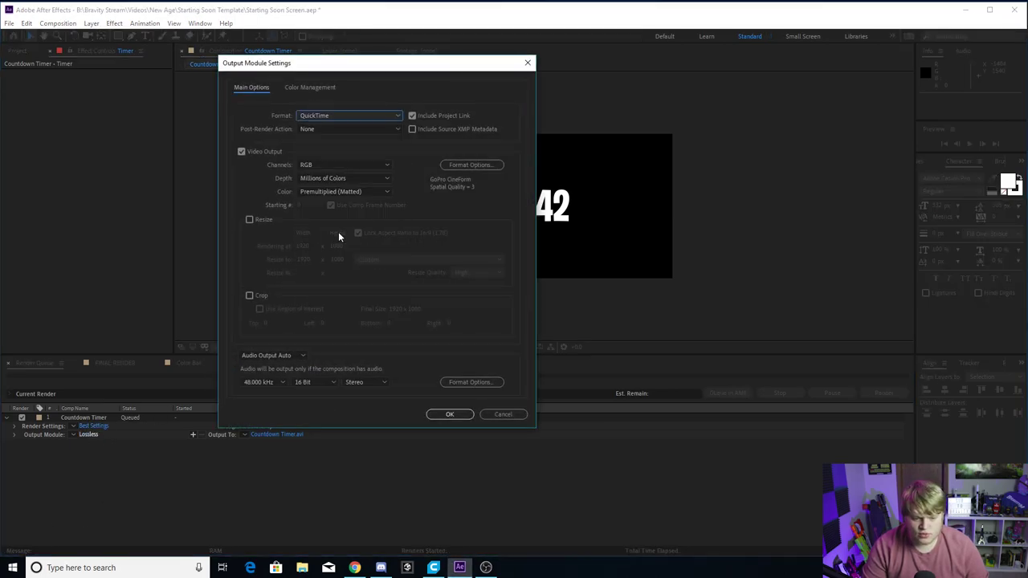
{"action": "left_click", "coordinate": [318, 165]}
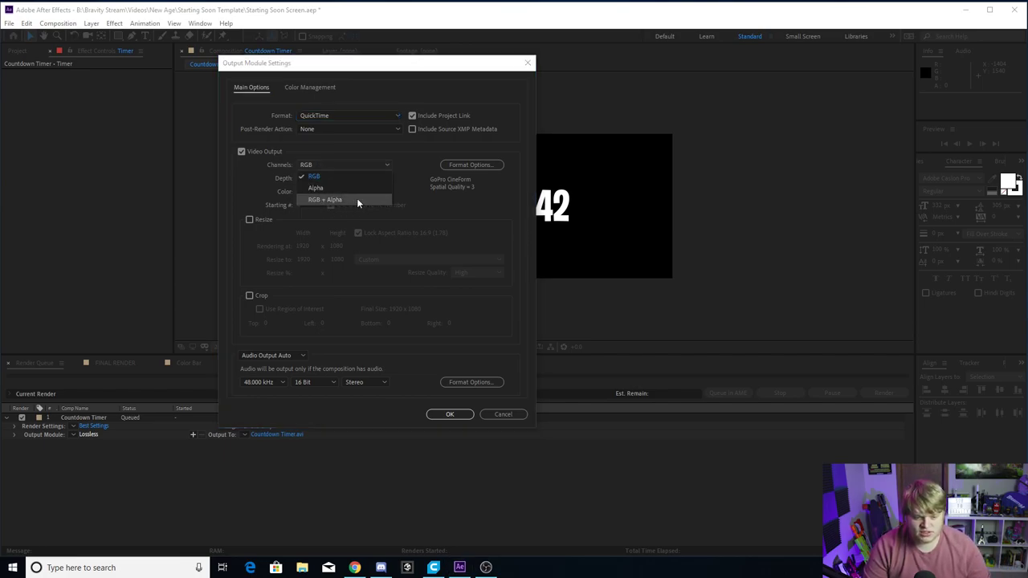
{"action": "left_click", "coordinate": [358, 200]}
{"action": "left_click", "coordinate": [450, 415]}
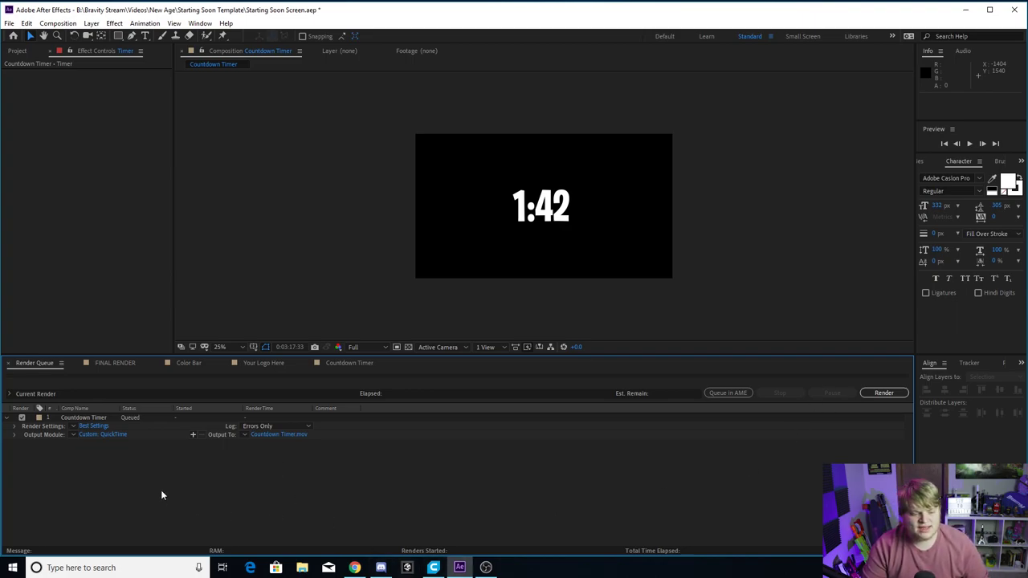
Delete the selected Countdown Timer render queue item and return to the Countdown Timer timeline.
{"action": "left_click", "coordinate": [86, 418]}
{"action": "key", "text": "Delete"}
{"action": "left_click", "coordinate": [349, 362]}
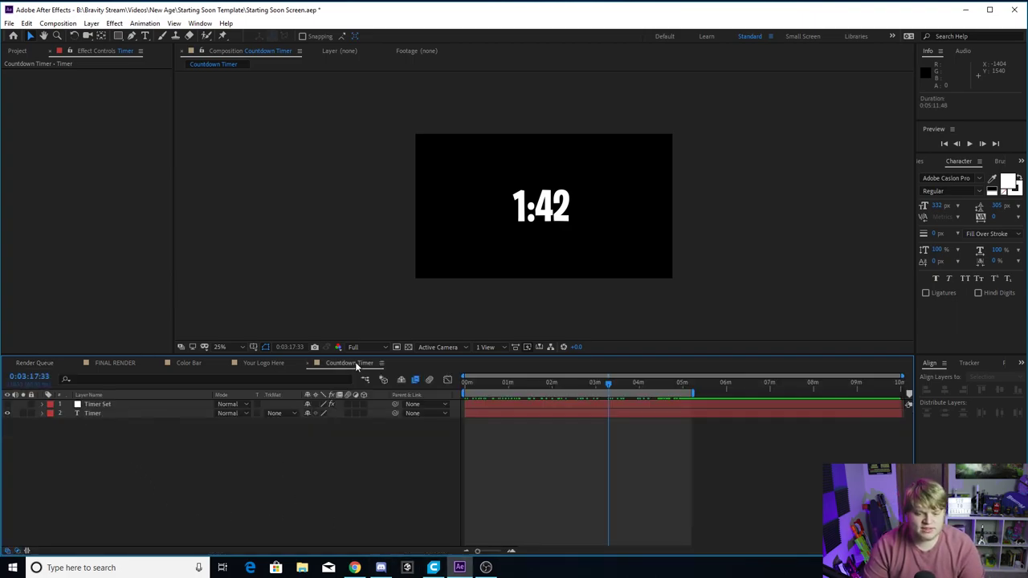
Scrub the countdown to 0:39, then preview FINAL RENDER's FL logo near 16s and return to STARTING SOON!
{"action": "left_click_drag", "start_coordinate": [558, 383], "coordinate": [655, 383]}
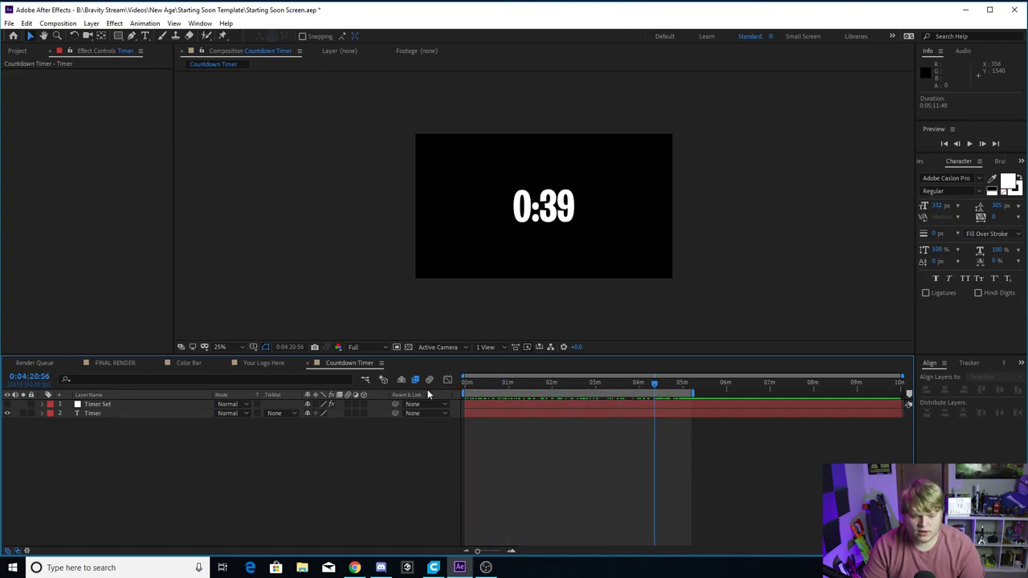
{"action": "left_click", "coordinate": [127, 364]}
{"action": "left_click_drag", "start_coordinate": [473, 383], "coordinate": [547, 391]}
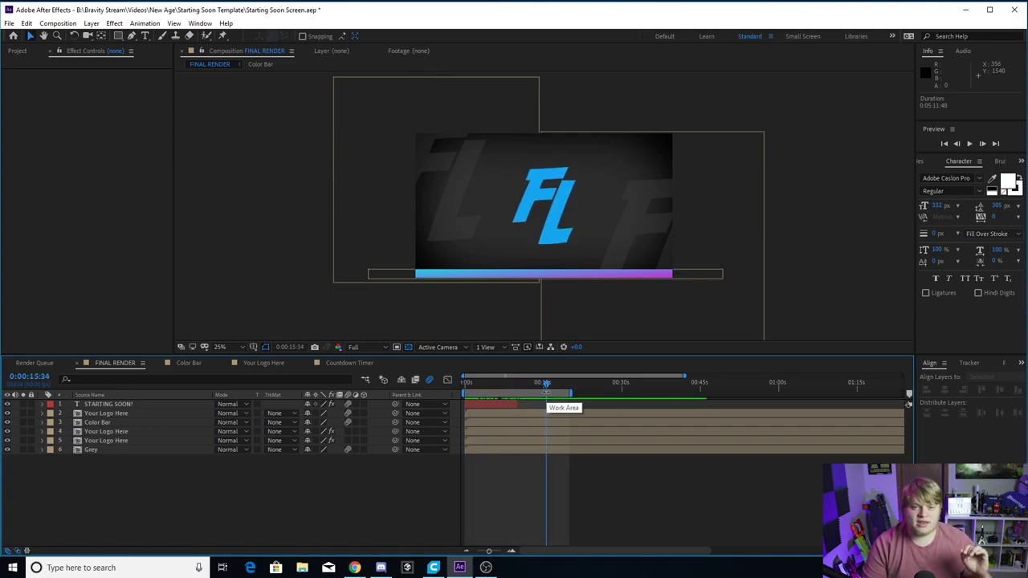
{"action": "left_click_drag", "start_coordinate": [547, 383], "coordinate": [486, 384]}
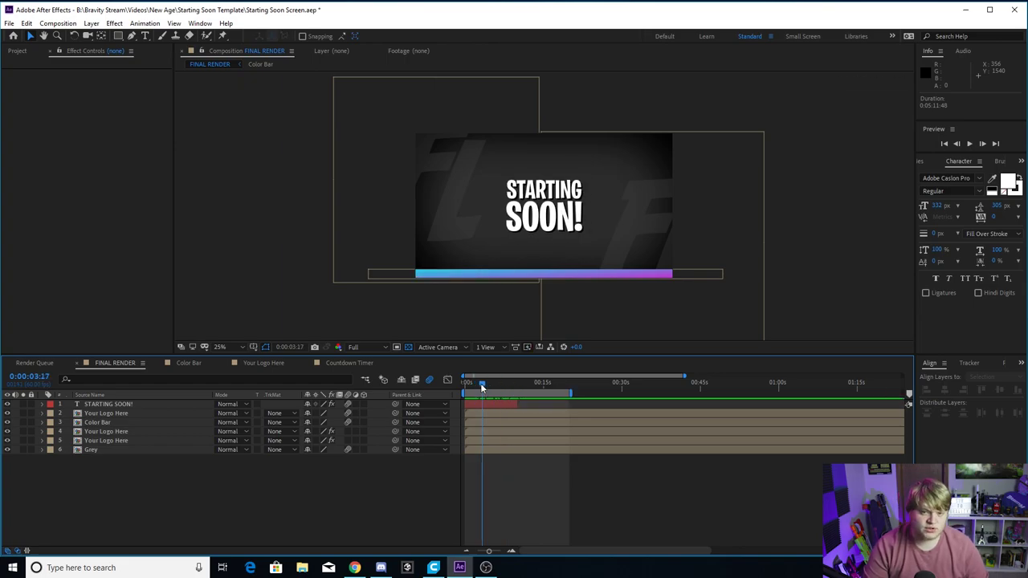